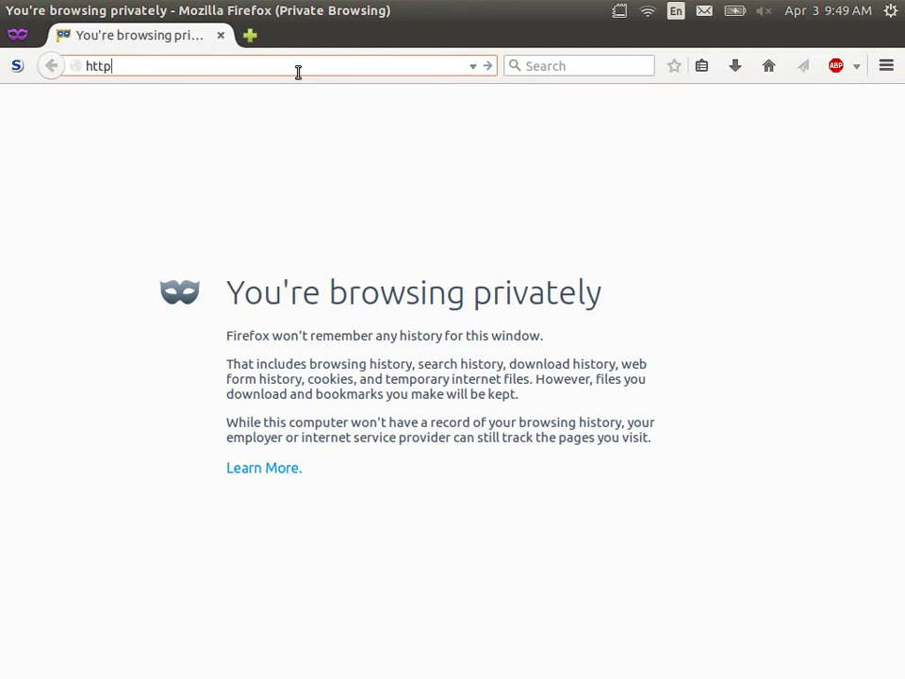
text(://sand)
text(ilands.info)
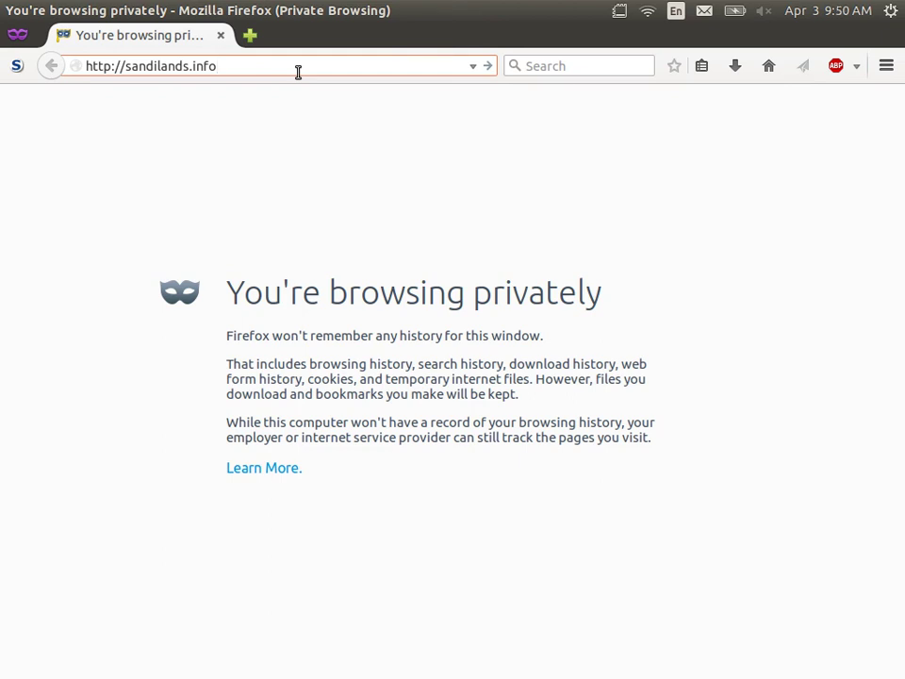
text(/)
key(Return)
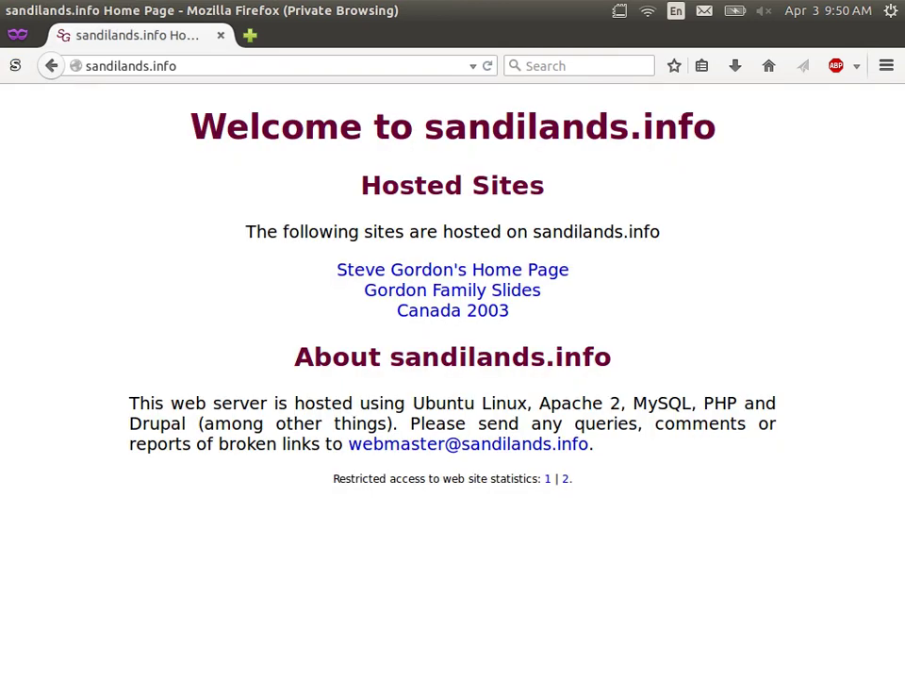
click(76, 67)
click(99, 68)
key(Home)
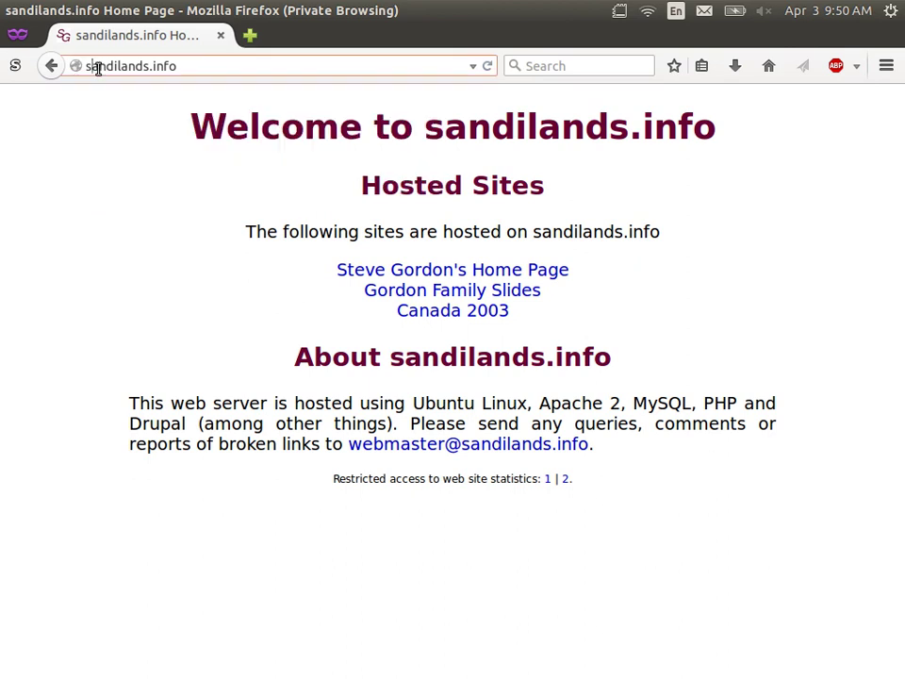
text(https)
text(://)
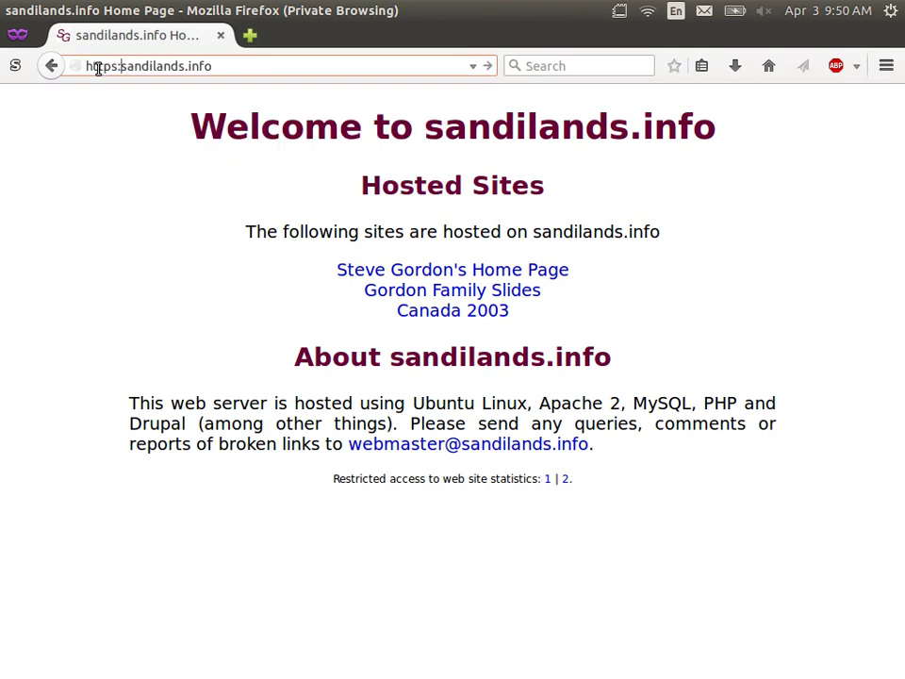
key(Return)
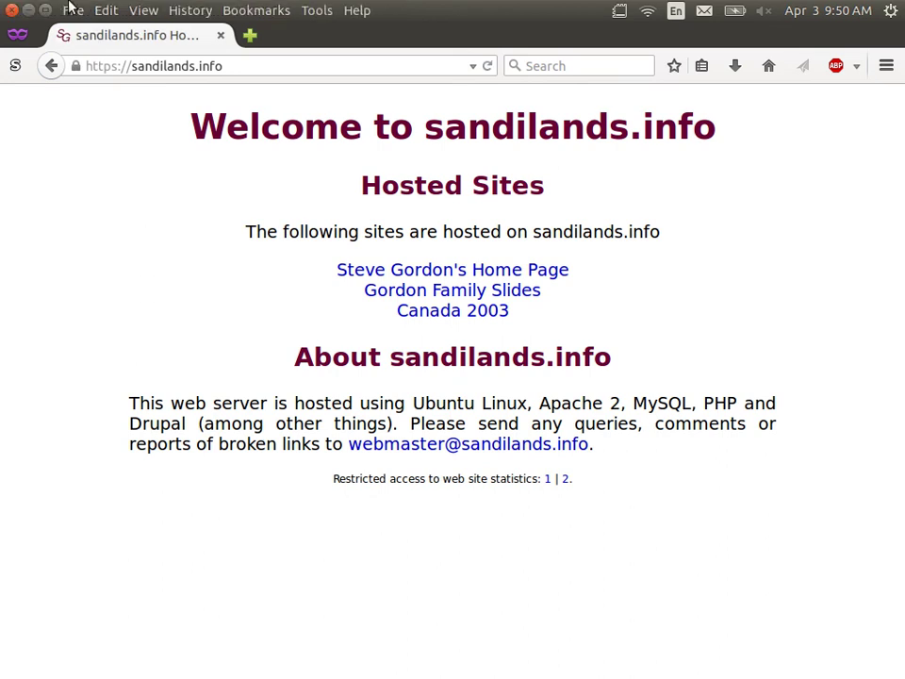
Switch to Wireshark with the https-sandilands-info.pcap capture and hide the Time column in the packet list
key(alt+Tab)
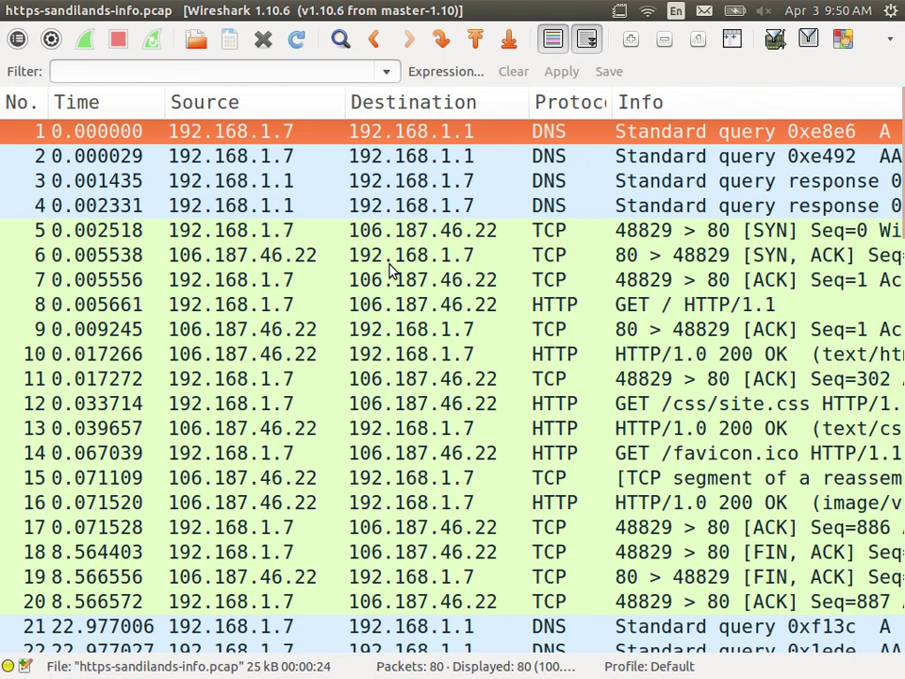
right_click(103, 106)
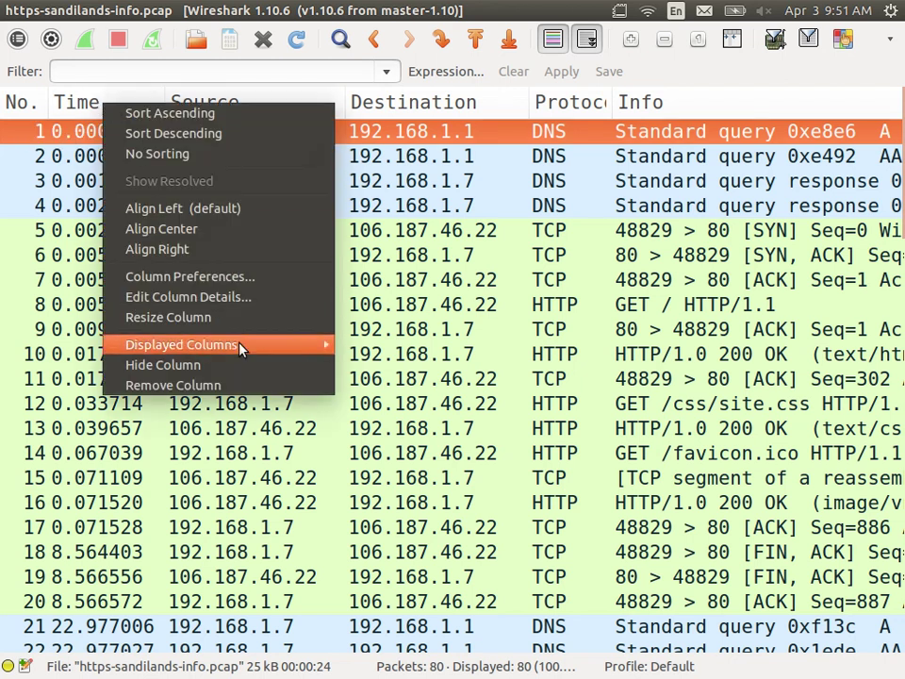
click(256, 366)
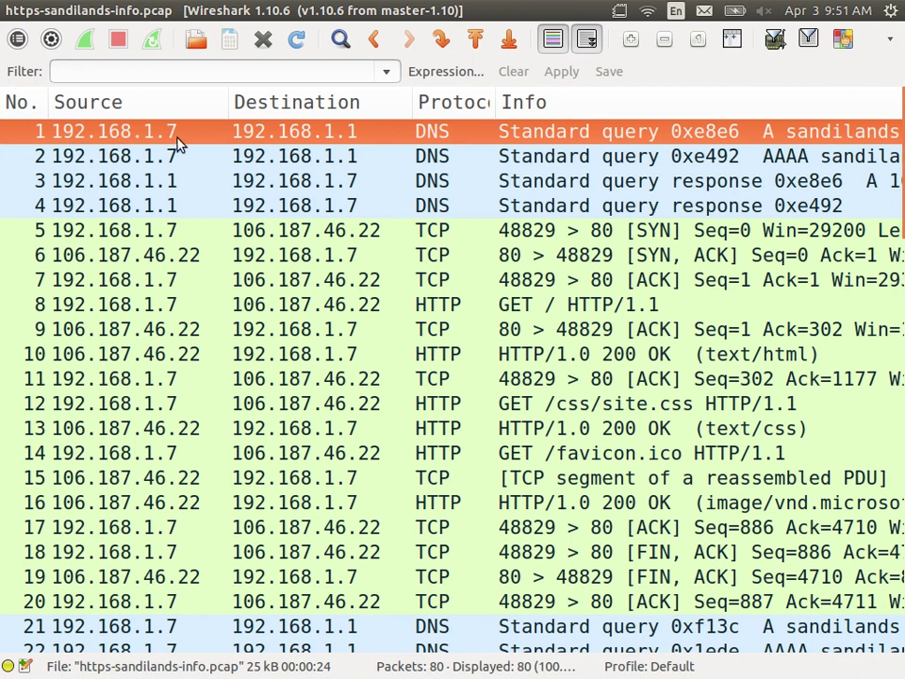
Examine packets 1 to 10, covering the DNS lookup, the TCP handshake on port 80, and the first HTTP request and response
click(278, 236)
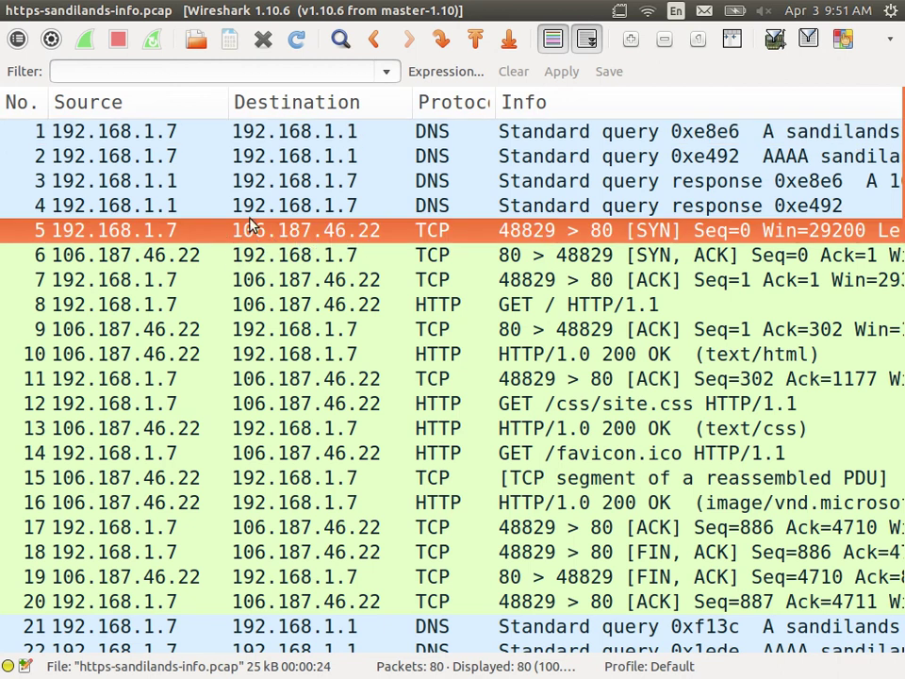
click(149, 134)
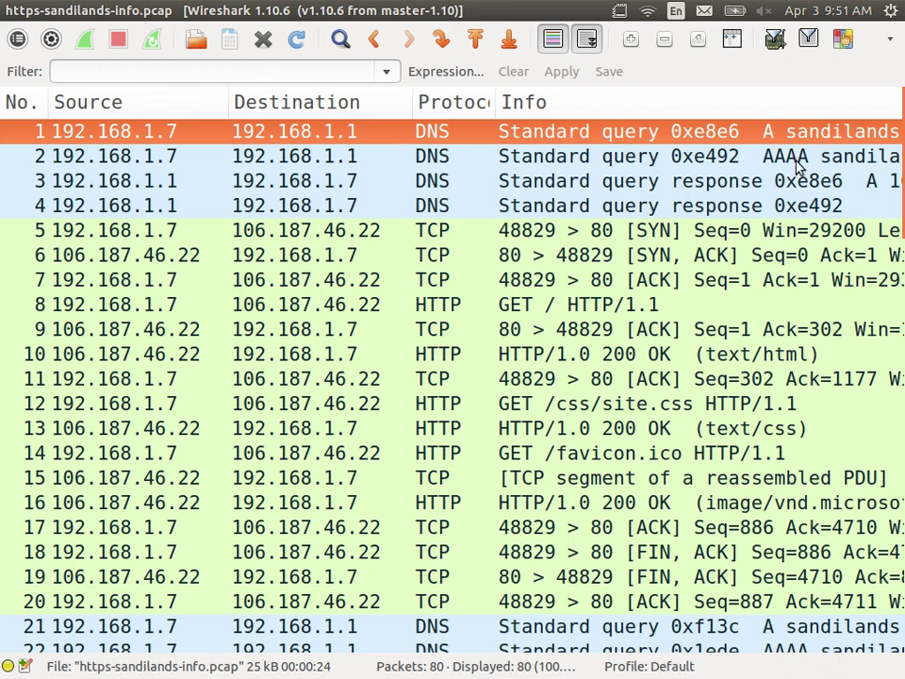
click(775, 217)
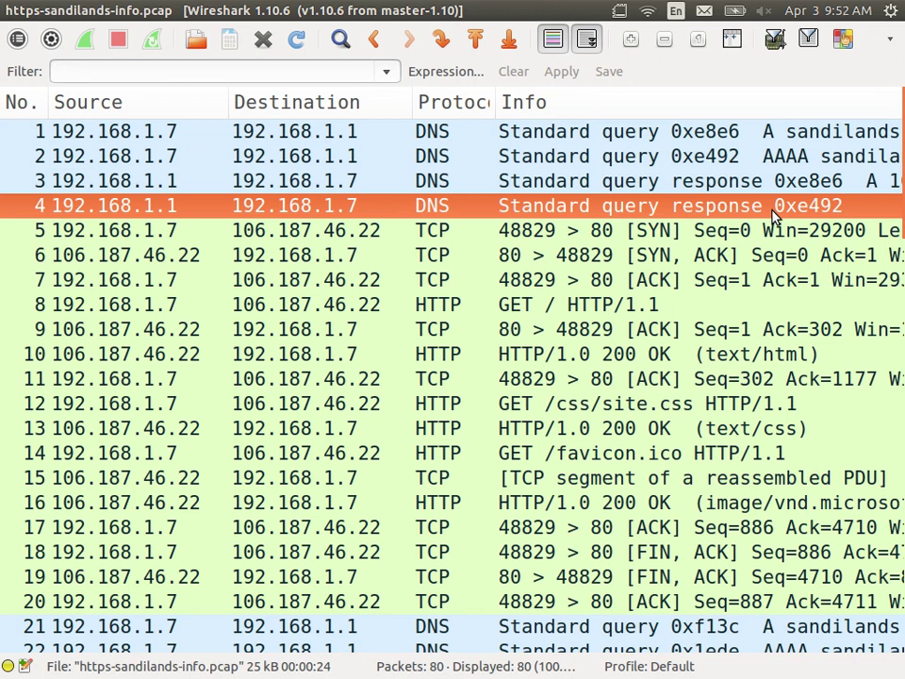
key(Down)
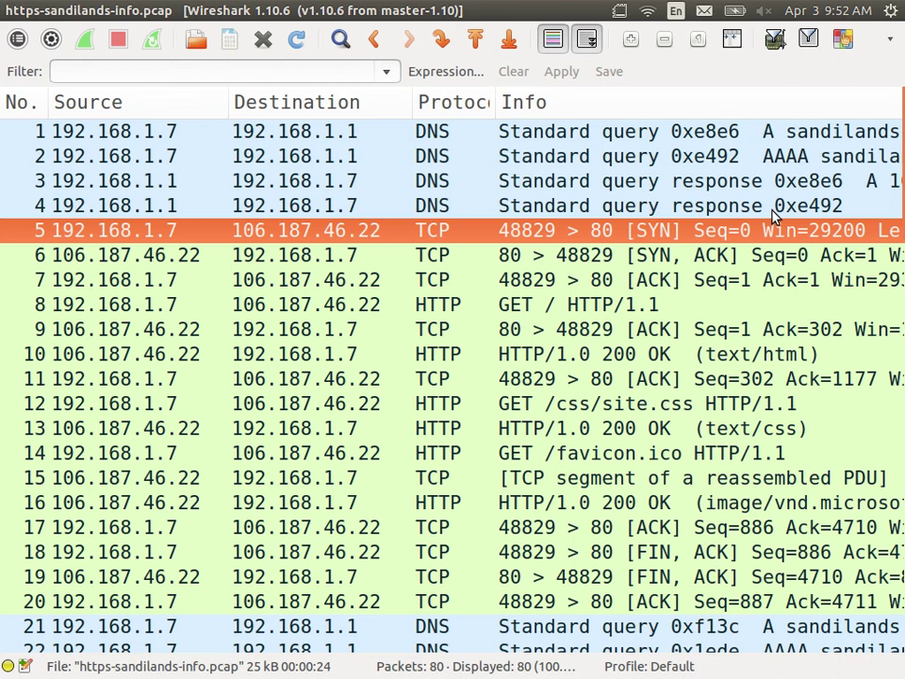
key(Down)
key(Down)
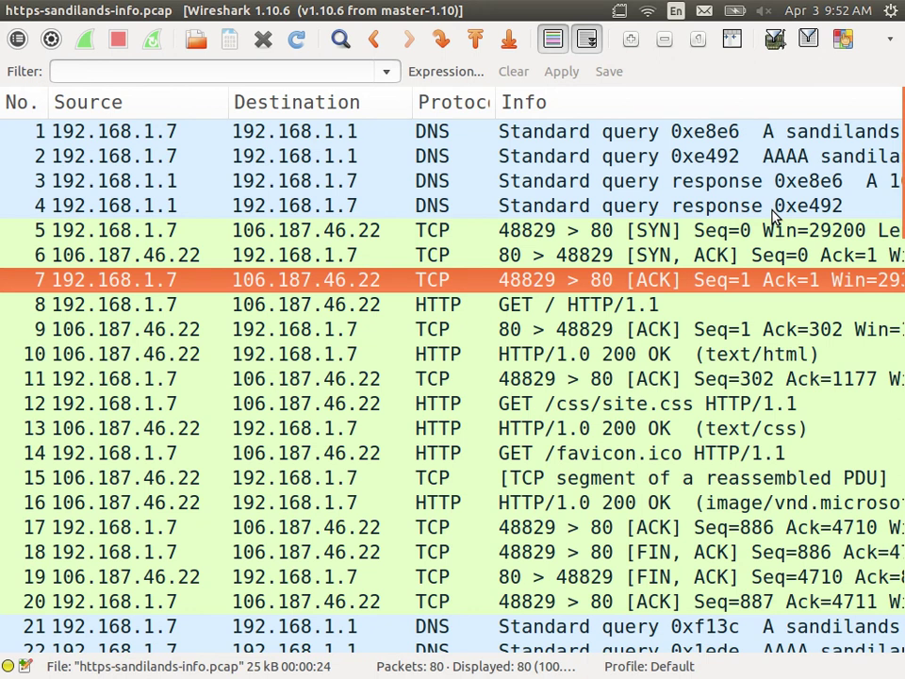
key(Down)
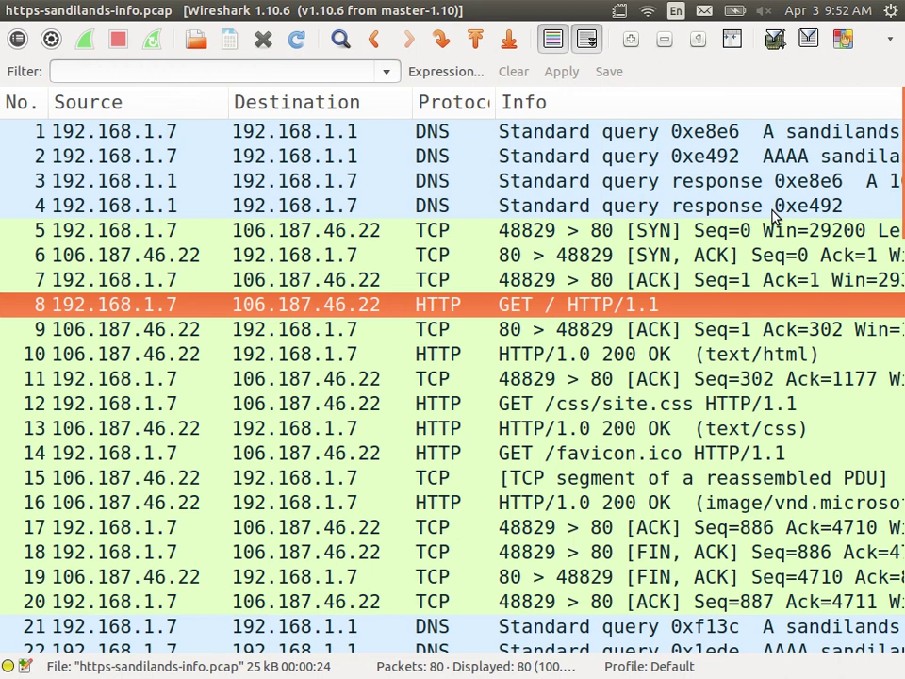
key(Down)
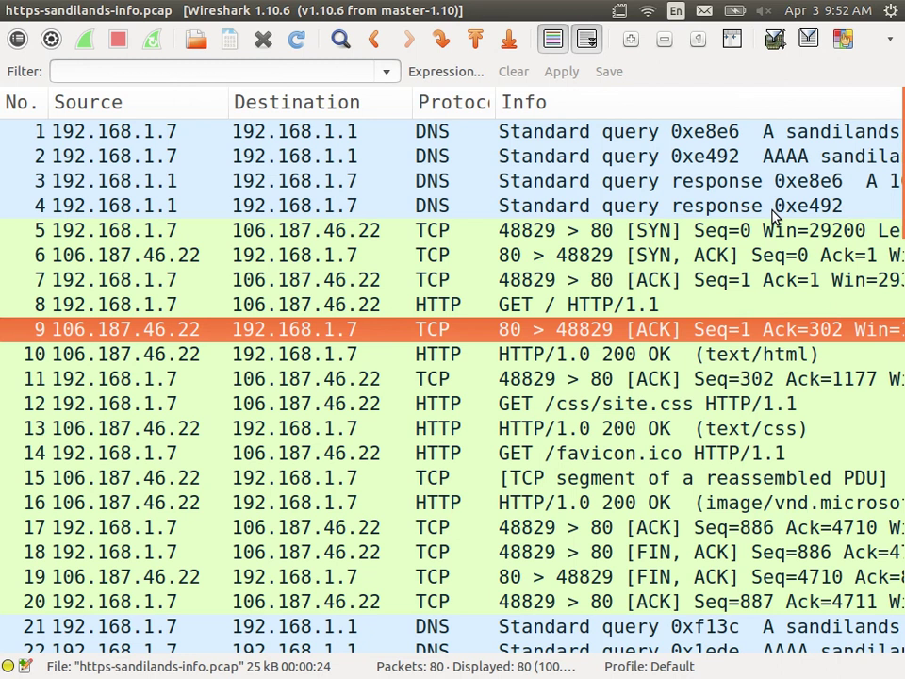
key(Down)
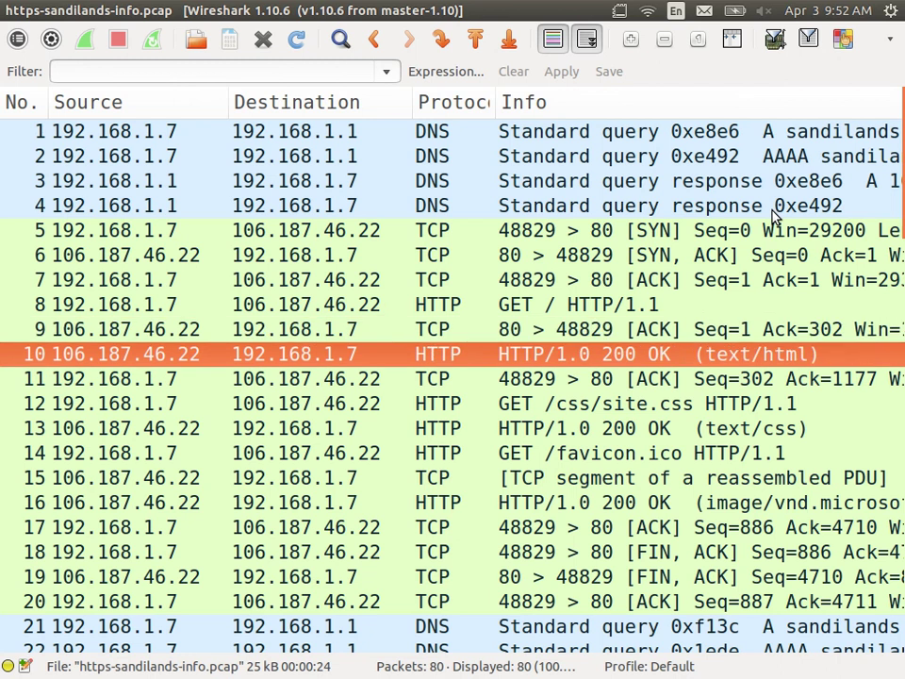
Open packet 10 in a maximized window and inspect its Hypertext Transfer Protocol header and status line, then collapse the header
double_click(375, 360)
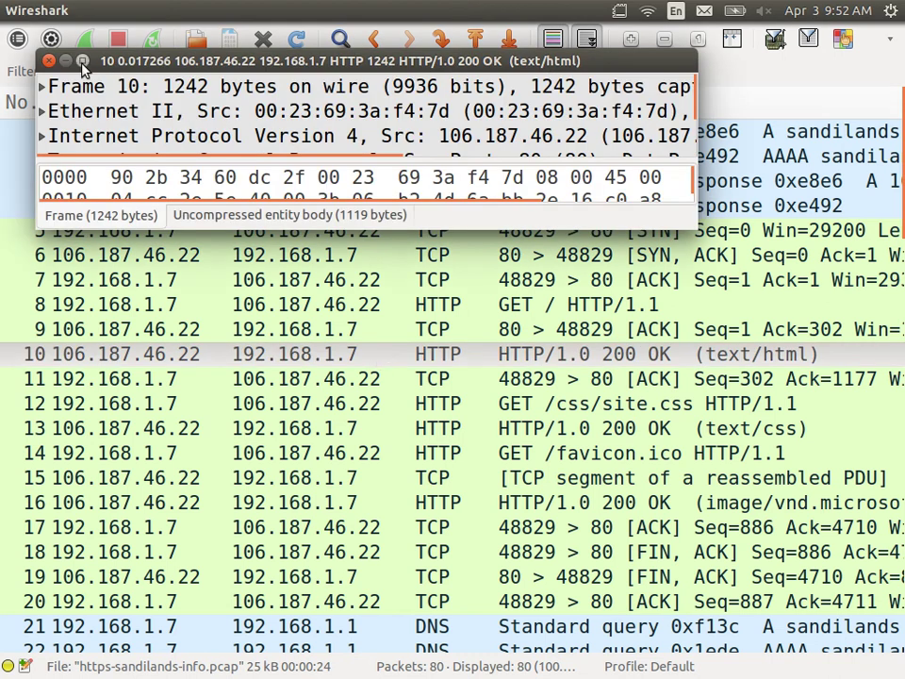
click(81, 61)
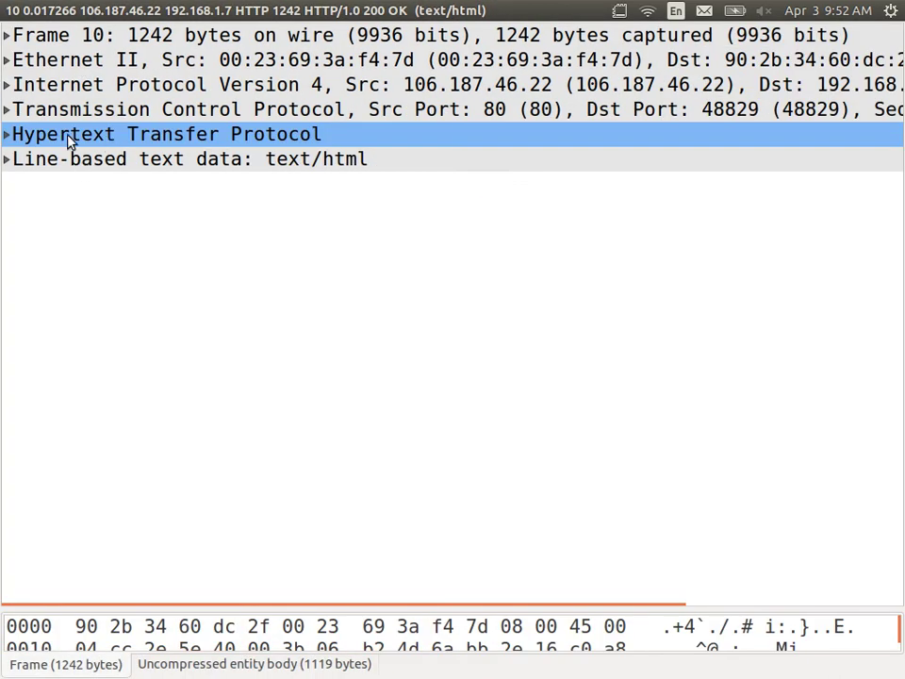
click(7, 135)
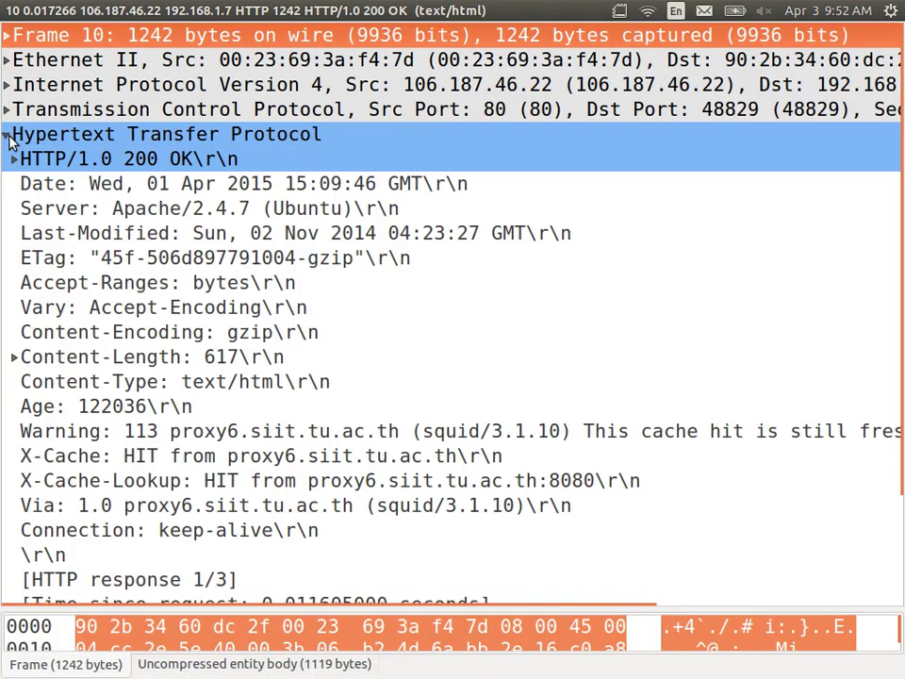
click(71, 136)
click(110, 163)
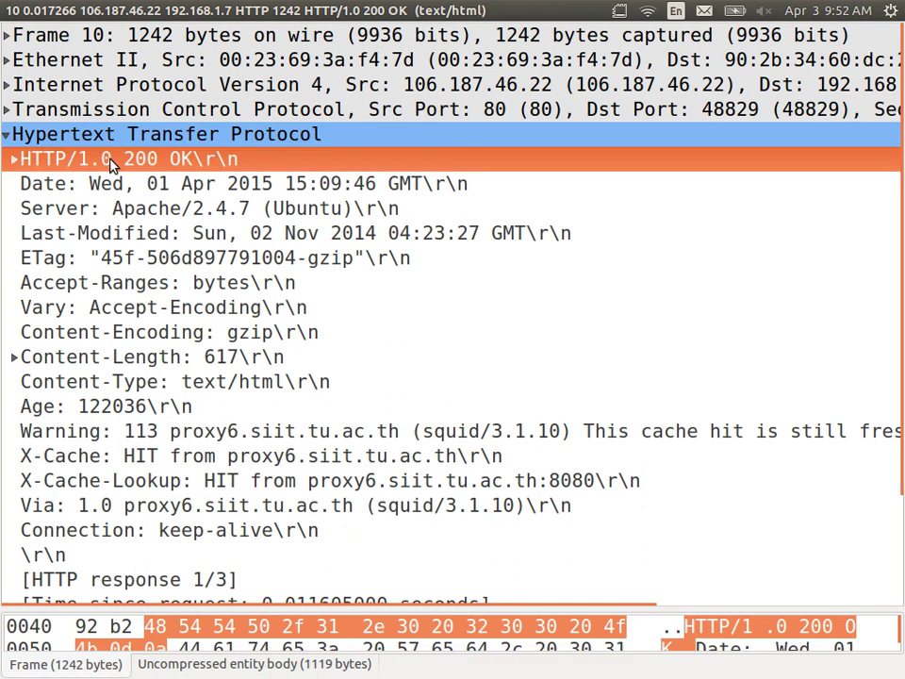
click(14, 158)
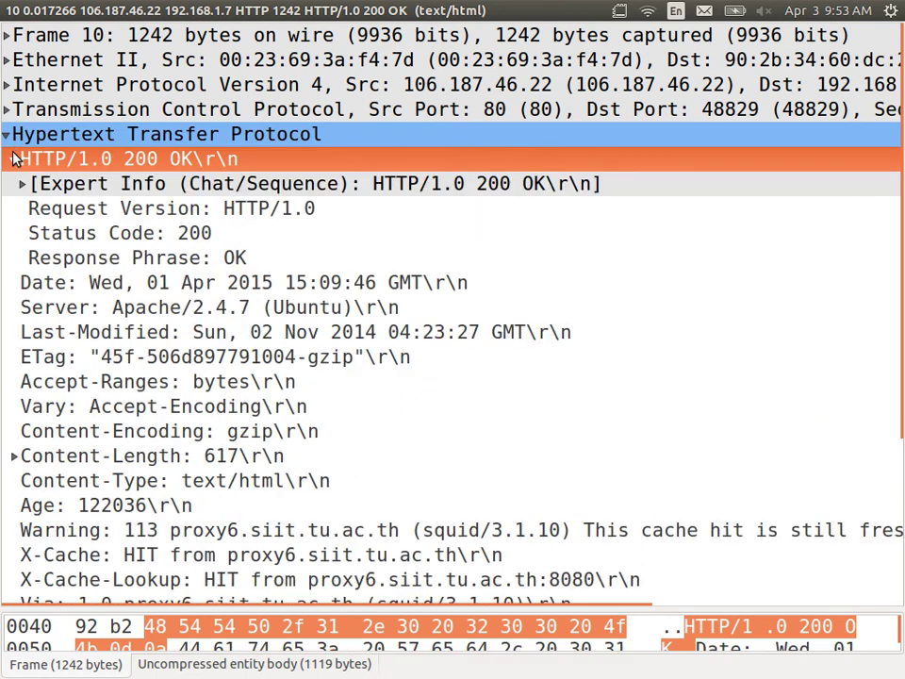
click(6, 134)
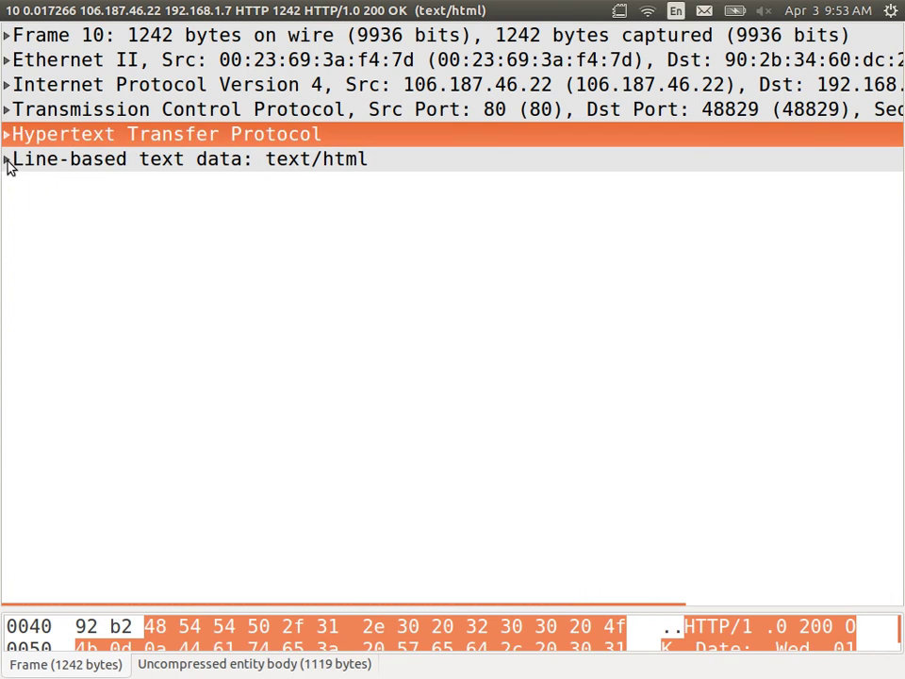
Expand the Line-based text data of packet 10 to read the page's HTML source, and close the packet window
click(7, 161)
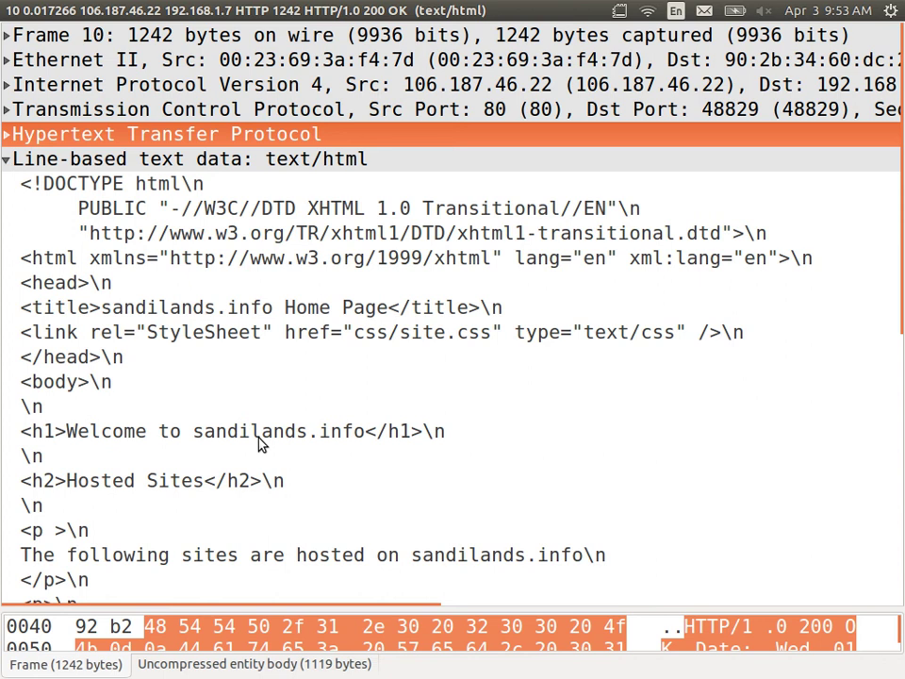
mouse_move(14, 16)
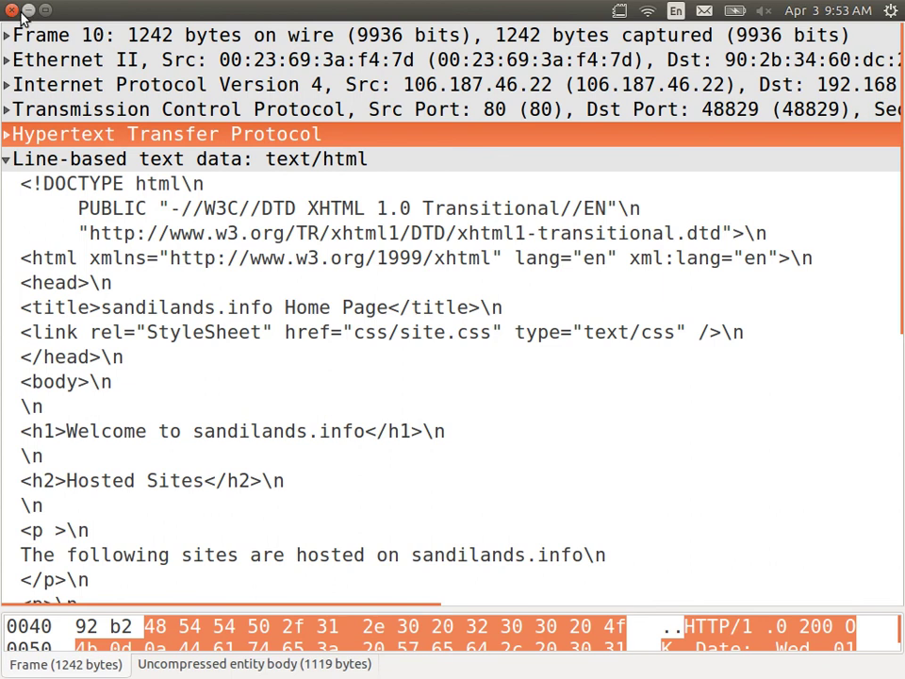
click(12, 11)
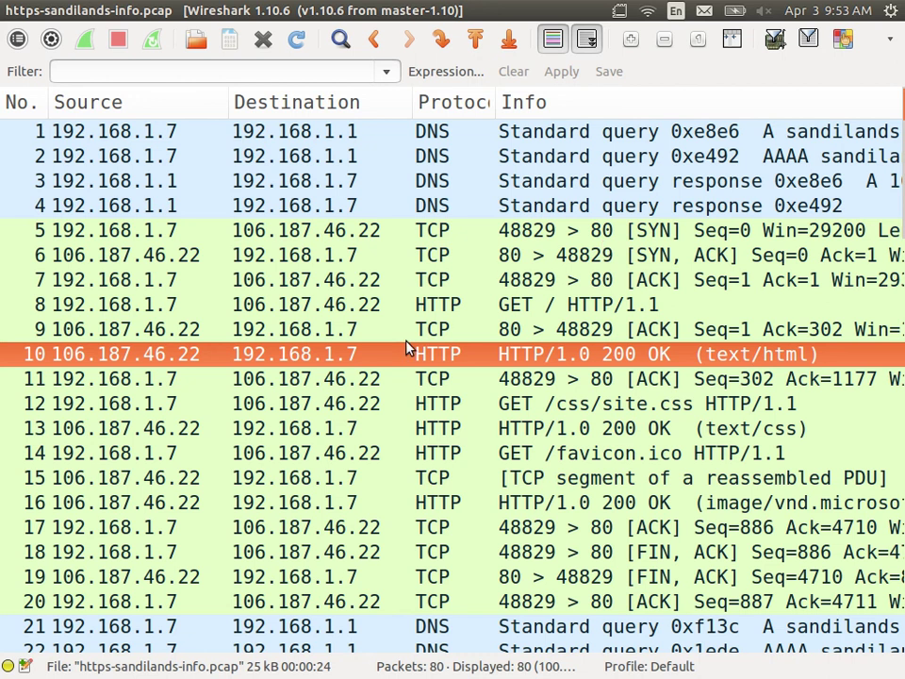
Reopen packet 10 maximized, highlight the HTML line linking the css/site.css stylesheet, and close the packet window
double_click(382, 359)
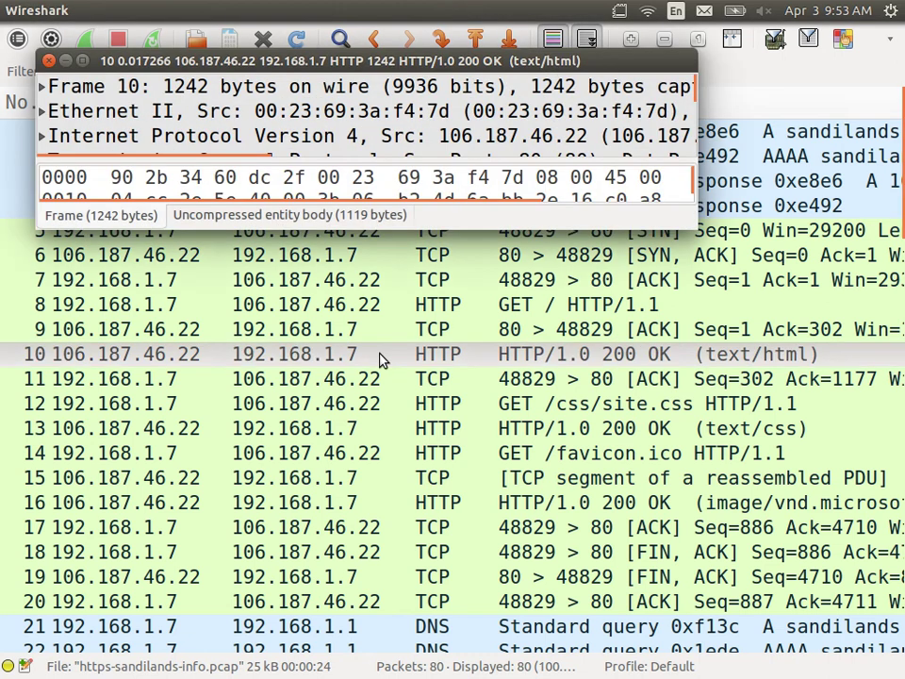
click(81, 56)
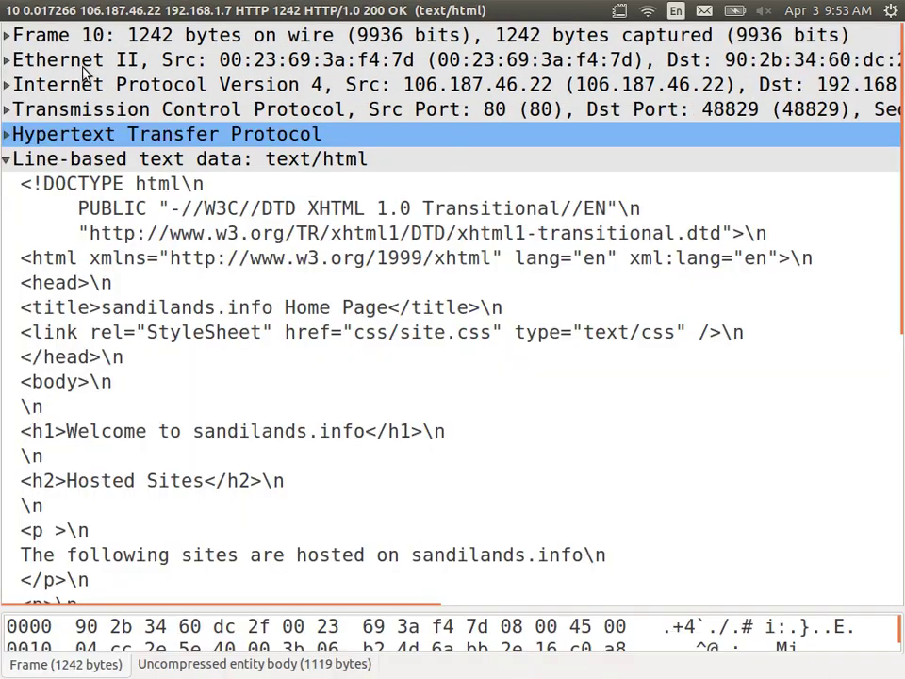
click(184, 337)
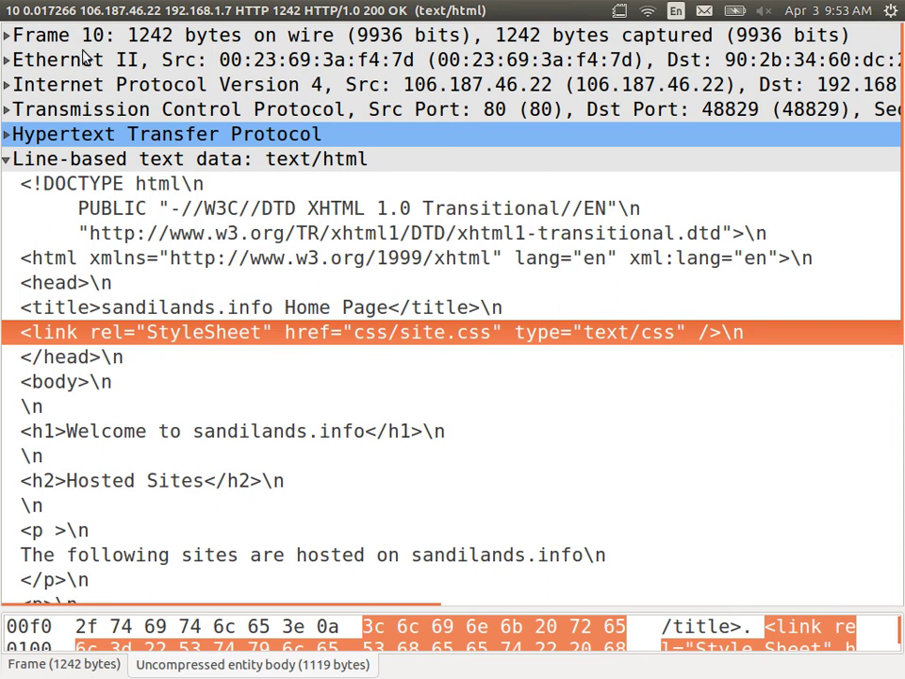
click(13, 10)
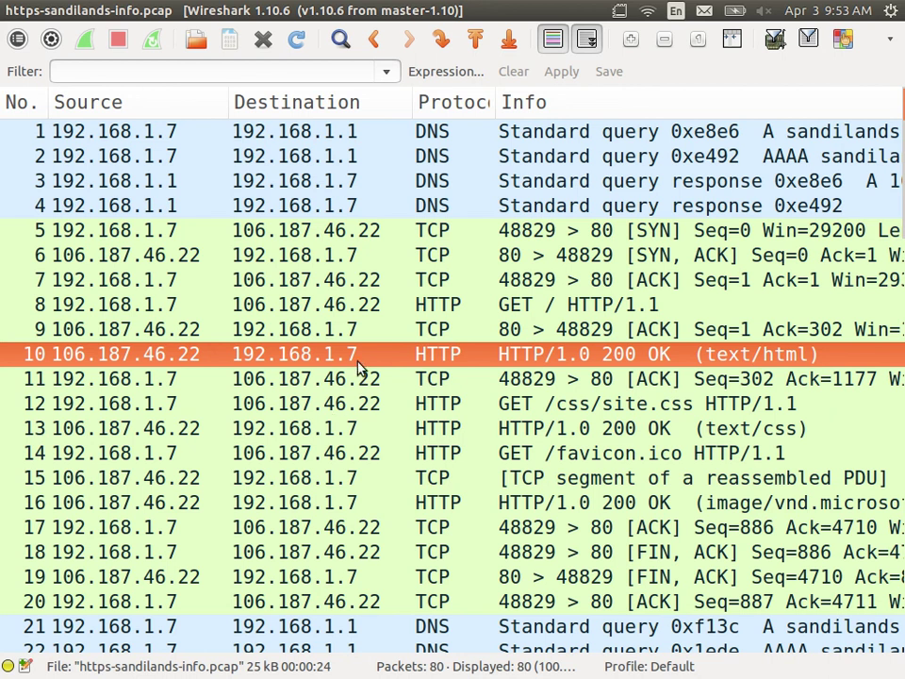
Step through packets 12 to 20, examining the site.css and favicon.ico requests and responses and the TCP connection close
click(359, 409)
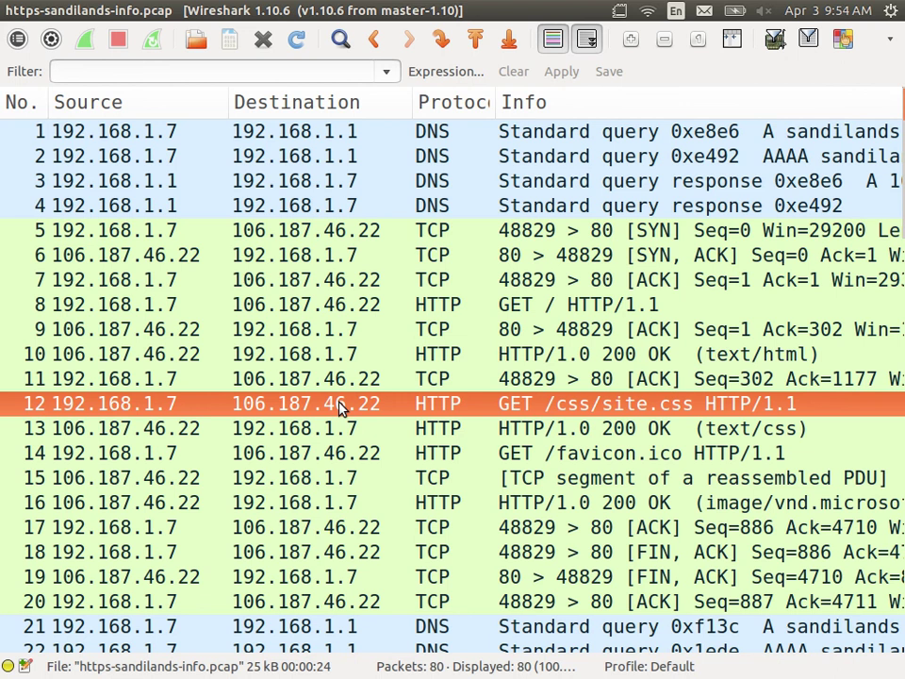
key(Down)
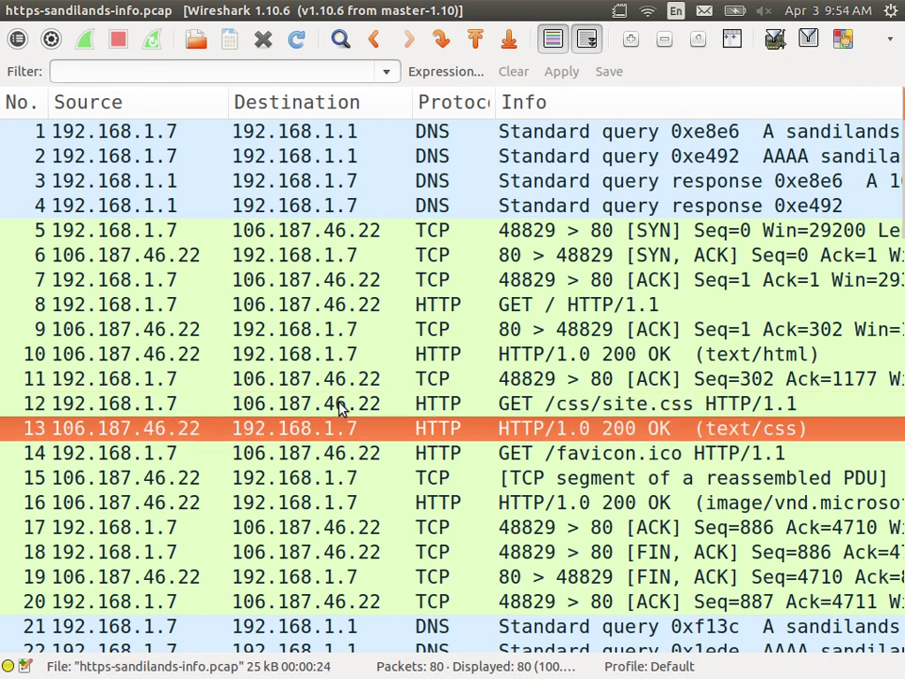
key(Down)
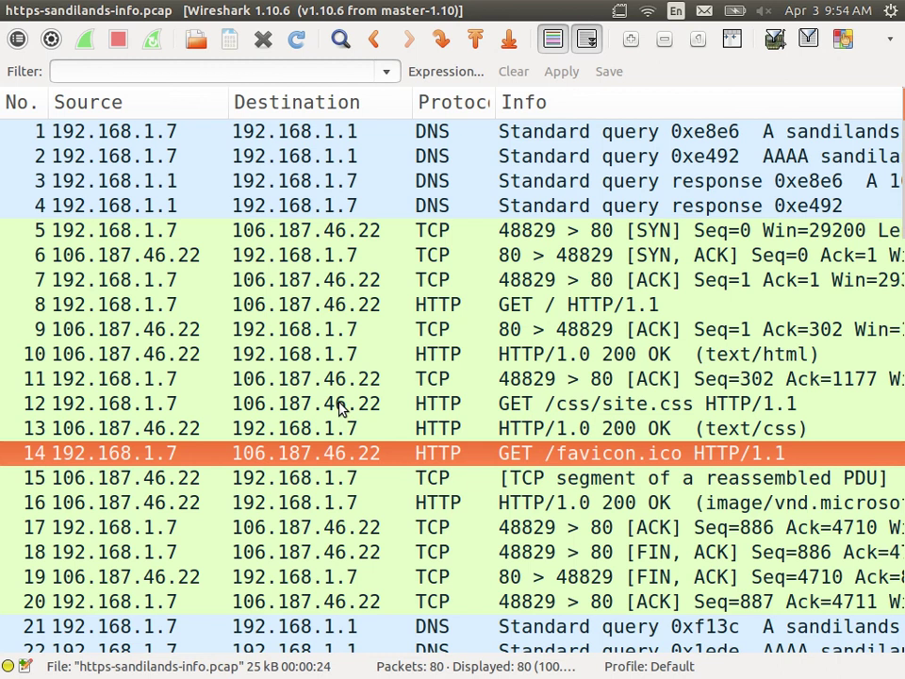
key(Down)
key(Down)
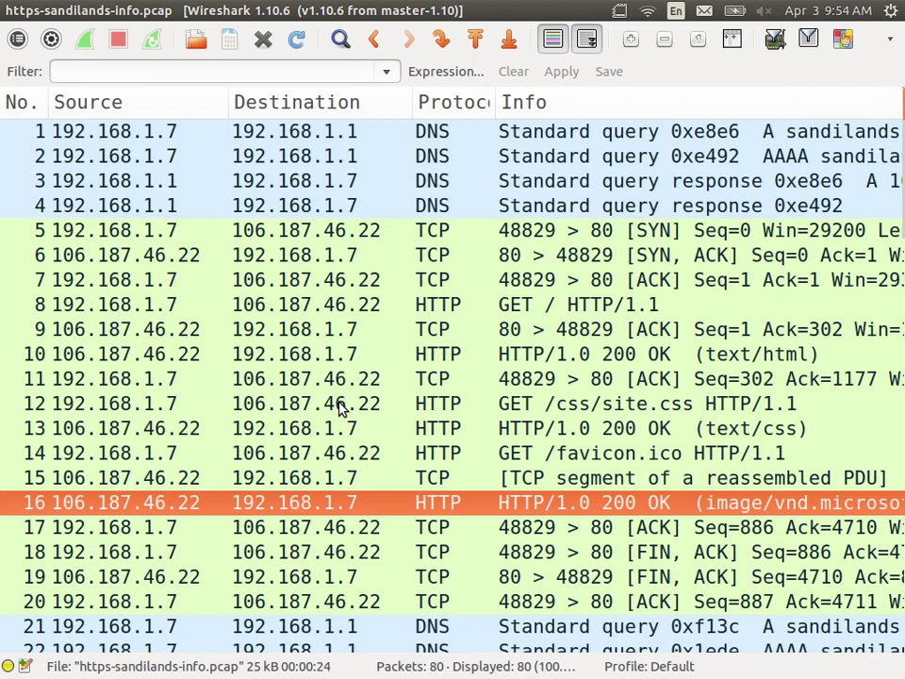
key(Down)
key(Down)
key(Down)
key(Down)
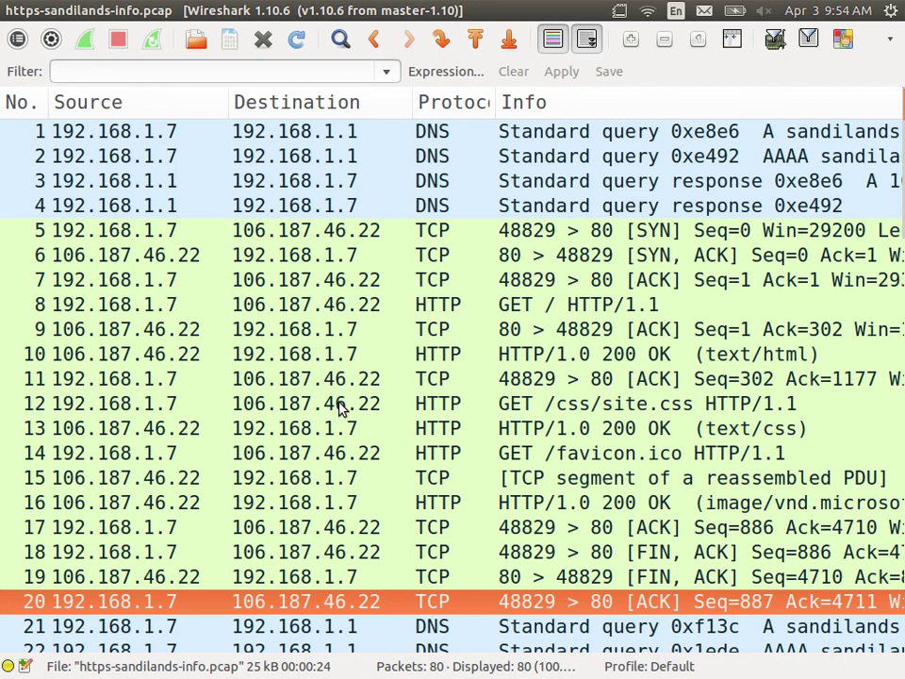
Move on to the second DNS lookup and select packet 22, the AAAA query preceding the port 443 connection
key(Down)
key(Down)
key(Down)
key(Up)
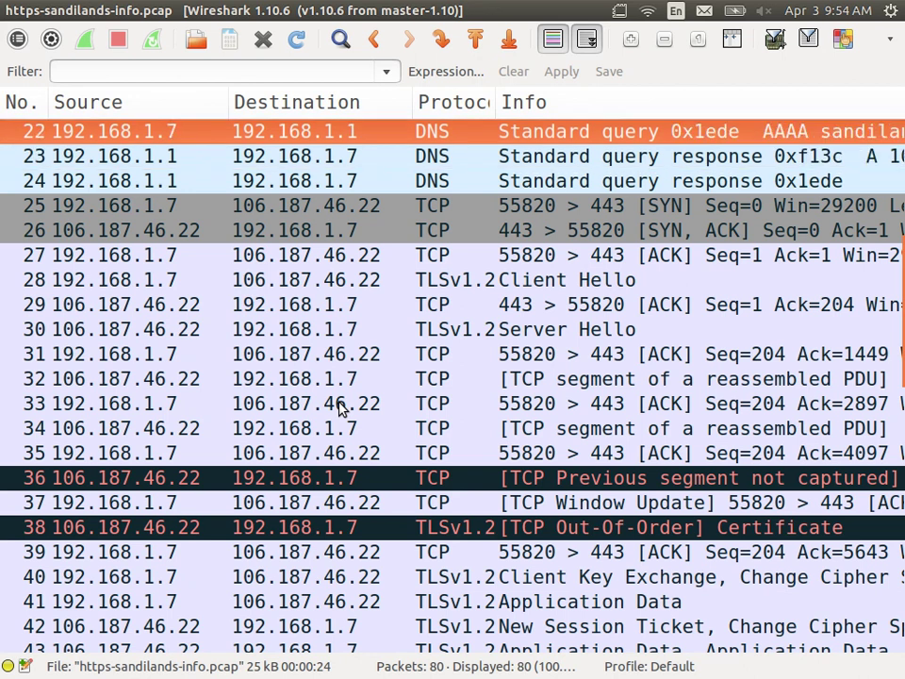
Move through the DNS responses to packet 24 and turn off packet list colouring
key(Down)
key(Down)
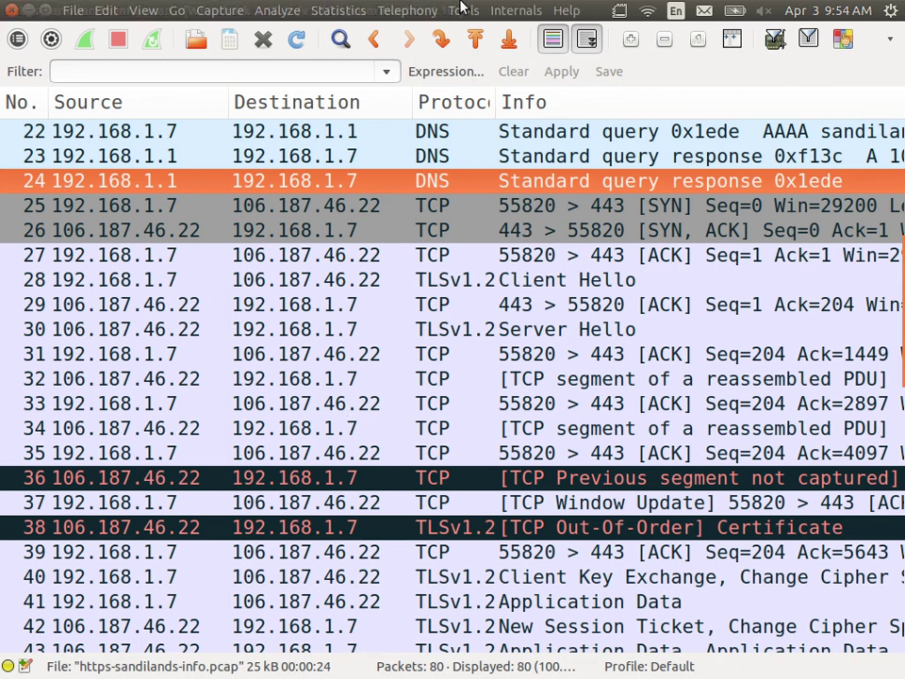
click(552, 43)
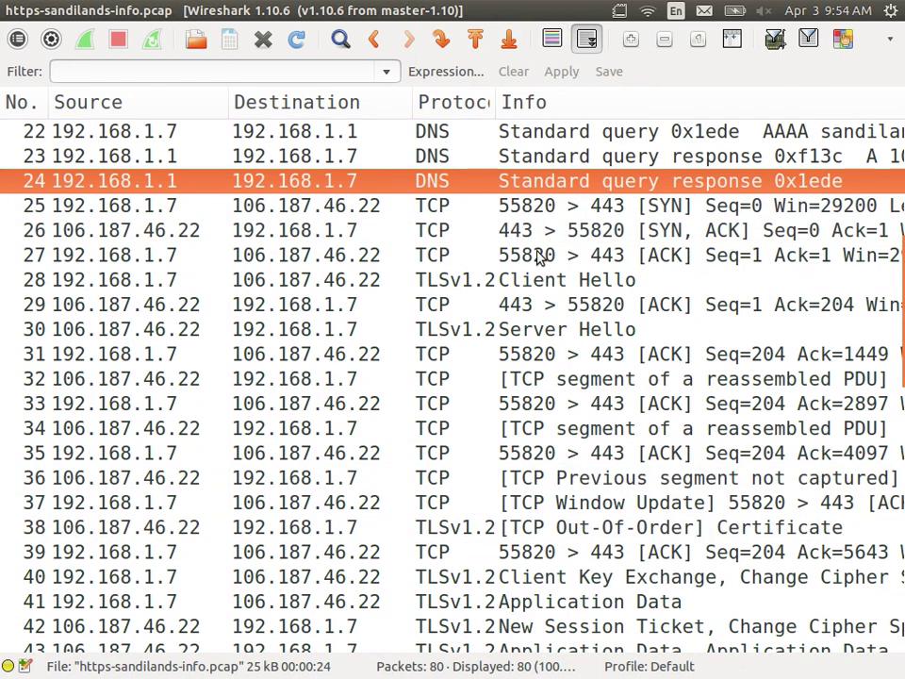
Step through TCP handshake packets 25 to 27 on port 443 and select packet 28, the Client Hello
click(456, 207)
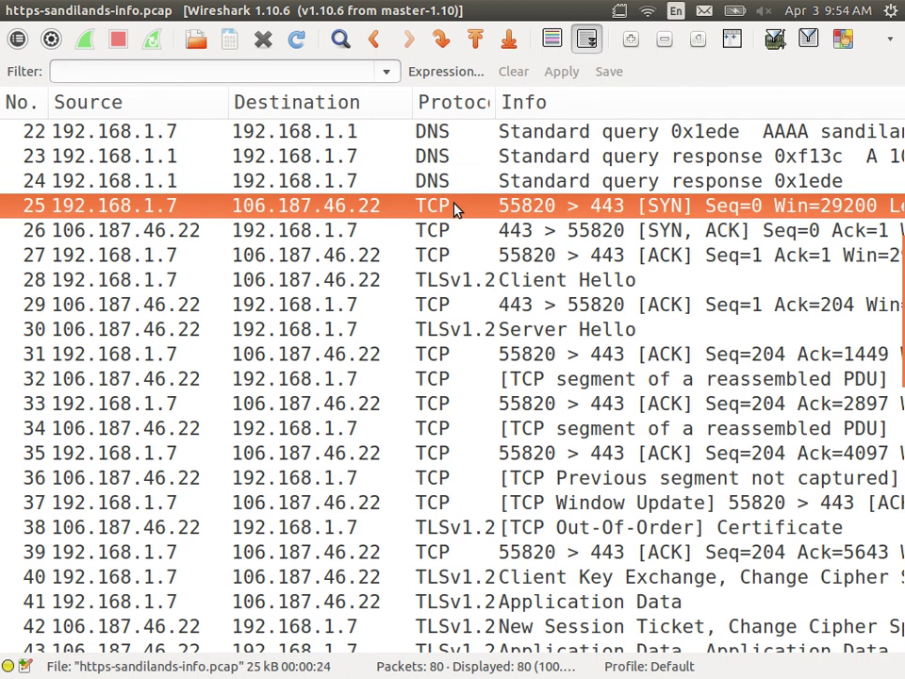
key(Down)
key(Down)
key(Up)
key(Up)
key(Down)
key(Down)
key(Down)
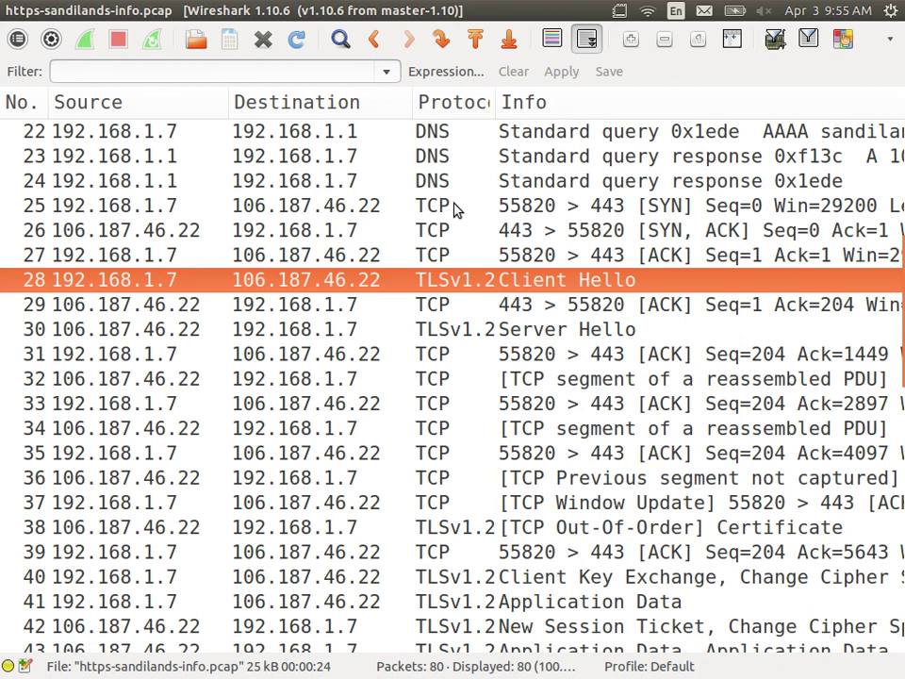
Open packet 28 maximized, examine the Client Hello handshake, and expand Random to highlight random_bytes
double_click(502, 288)
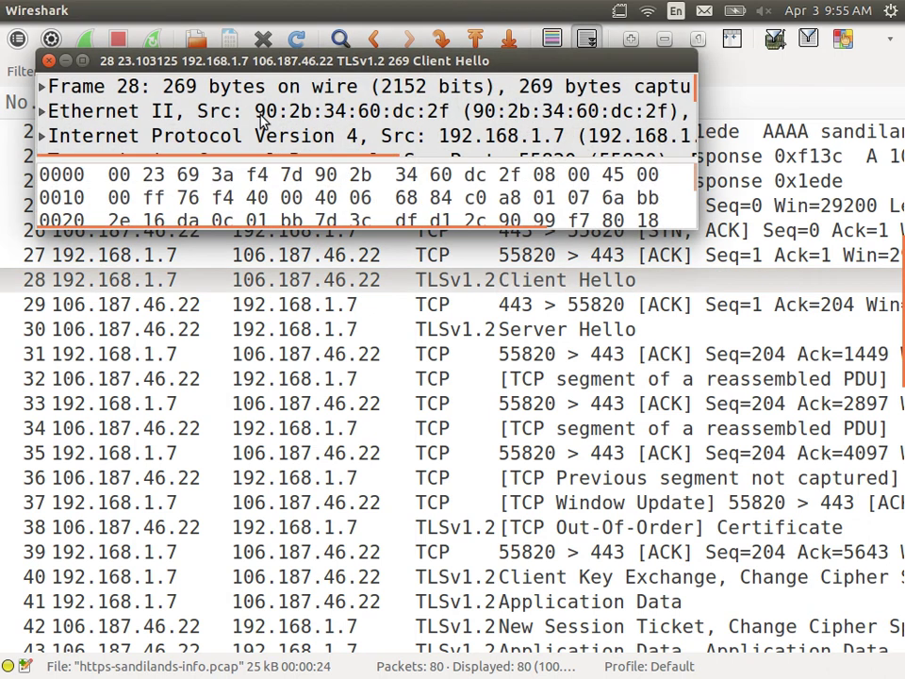
click(83, 61)
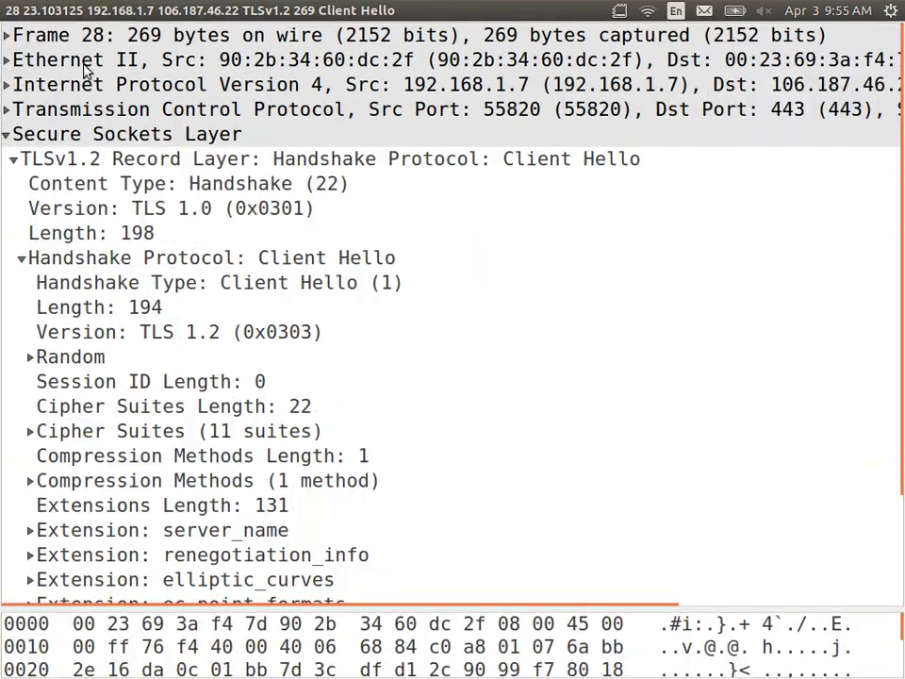
click(49, 137)
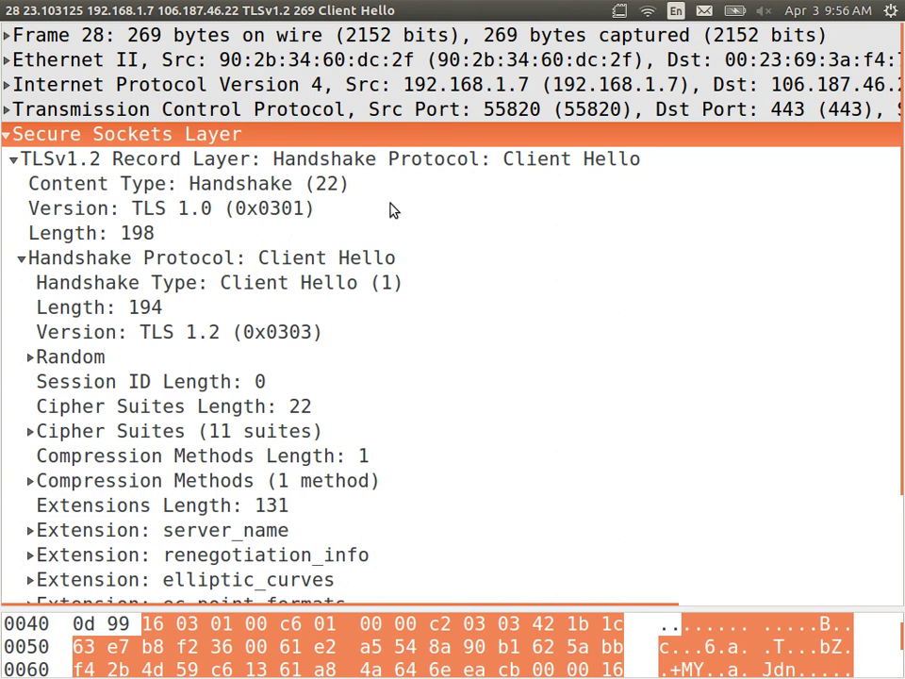
click(76, 265)
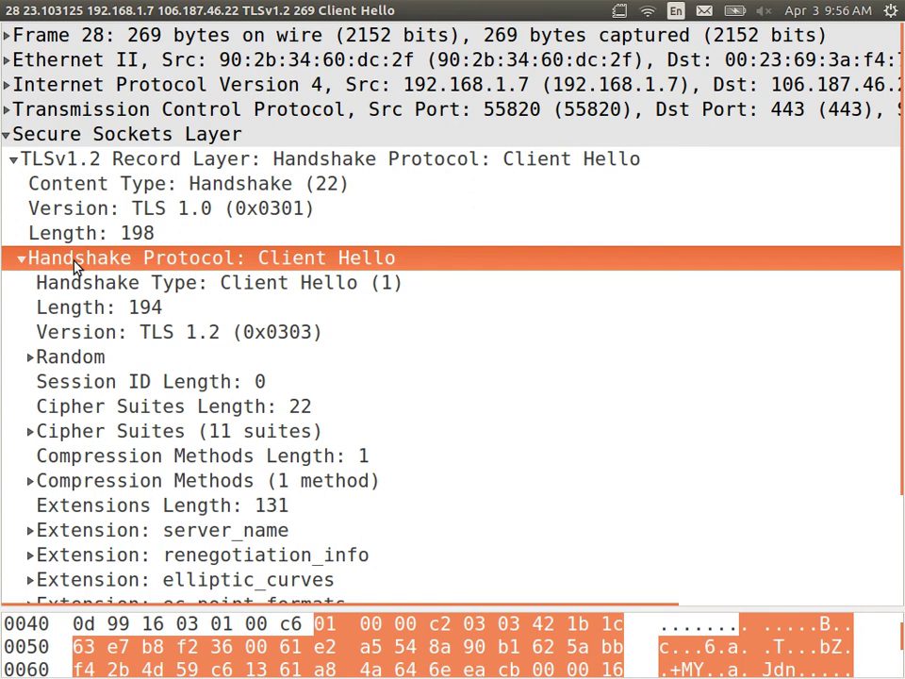
click(32, 357)
click(162, 409)
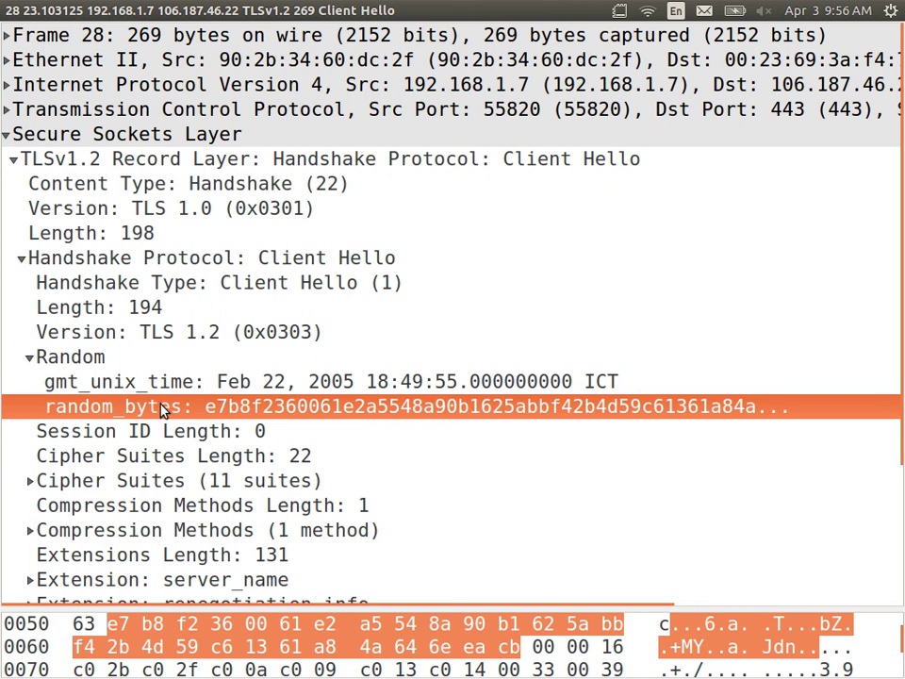
Expand the Client Hello's Cipher Suites and step through the offered suites, from TLS_ECDHE_ECDSA_WITH_AES_128_GCM_SHA256 to TLS_RSA_WITH_3DES_EDE_CBC_SHA
click(52, 481)
click(30, 481)
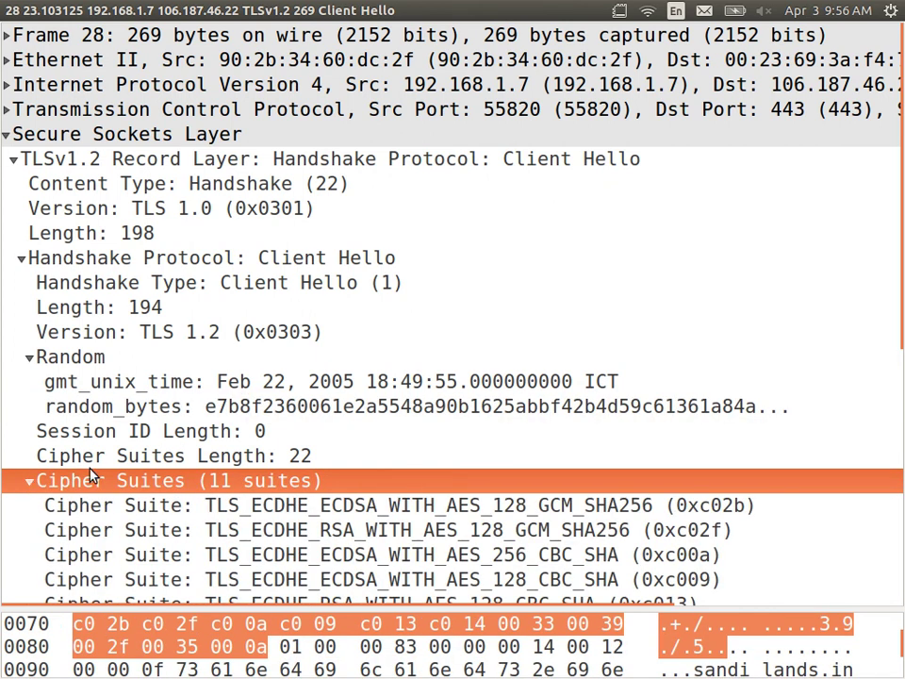
drag(886, 257, 891, 471)
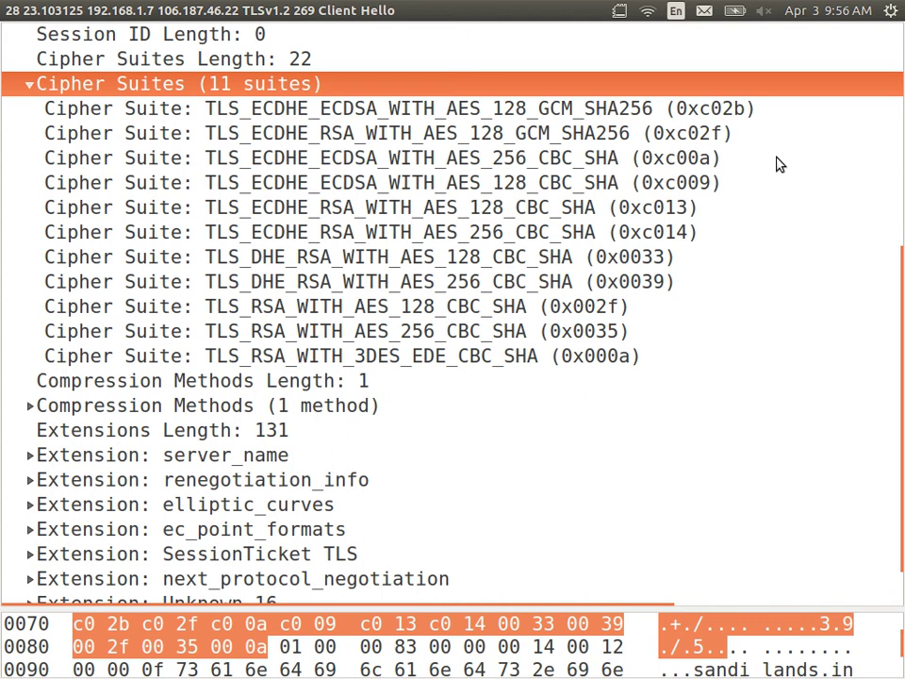
key(Down)
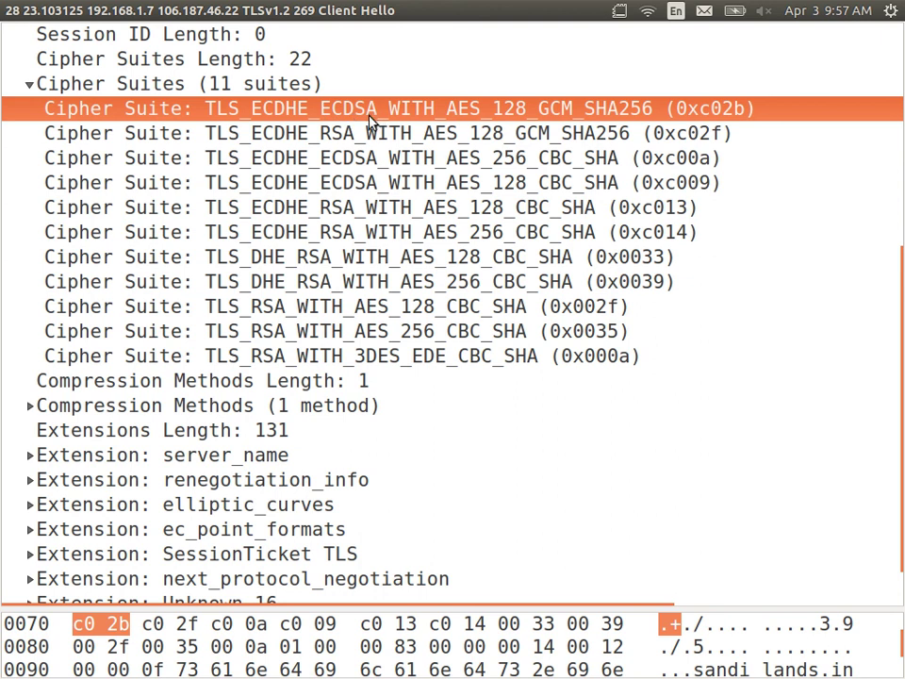
click(559, 133)
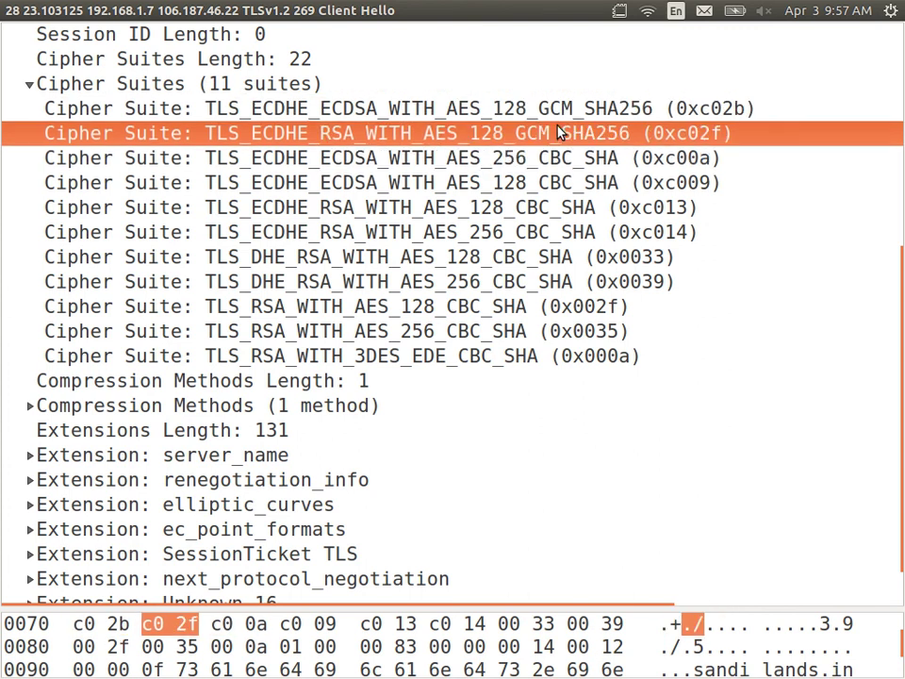
key(Down)
key(Down)
key(Down)
key(Down)
key(Down)
key(Down)
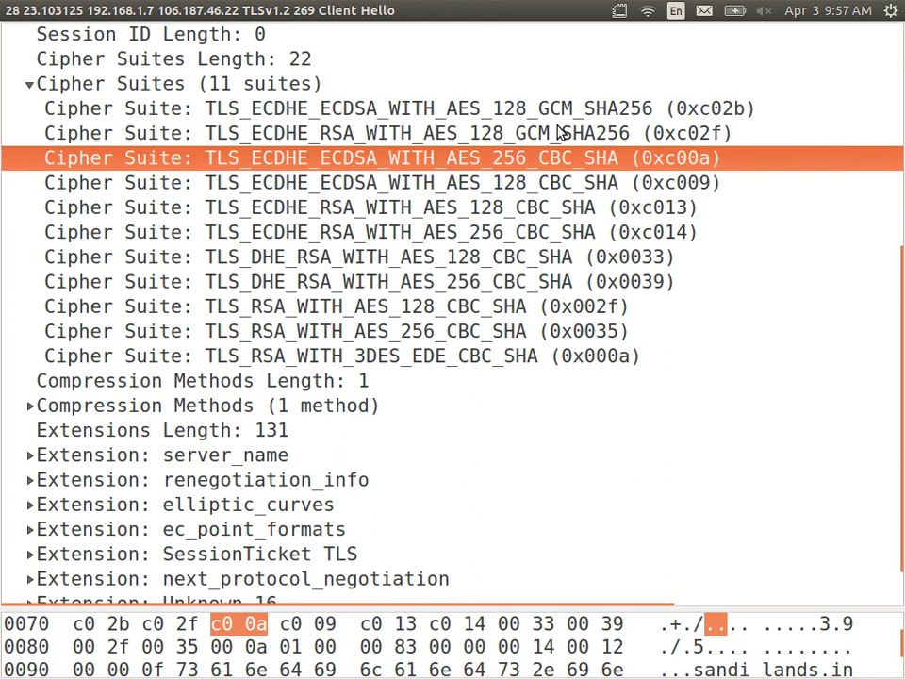
key(Down)
key(Down)
key(Down)
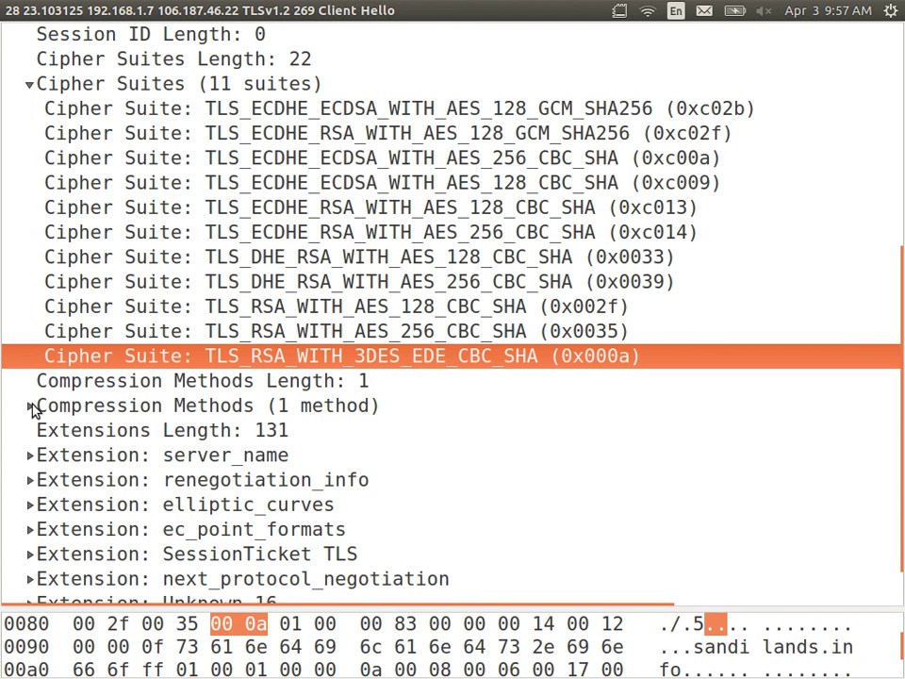
Expand the Client Hello's Compression Methods, highlight the listed method, and close the packet window
key(Down)
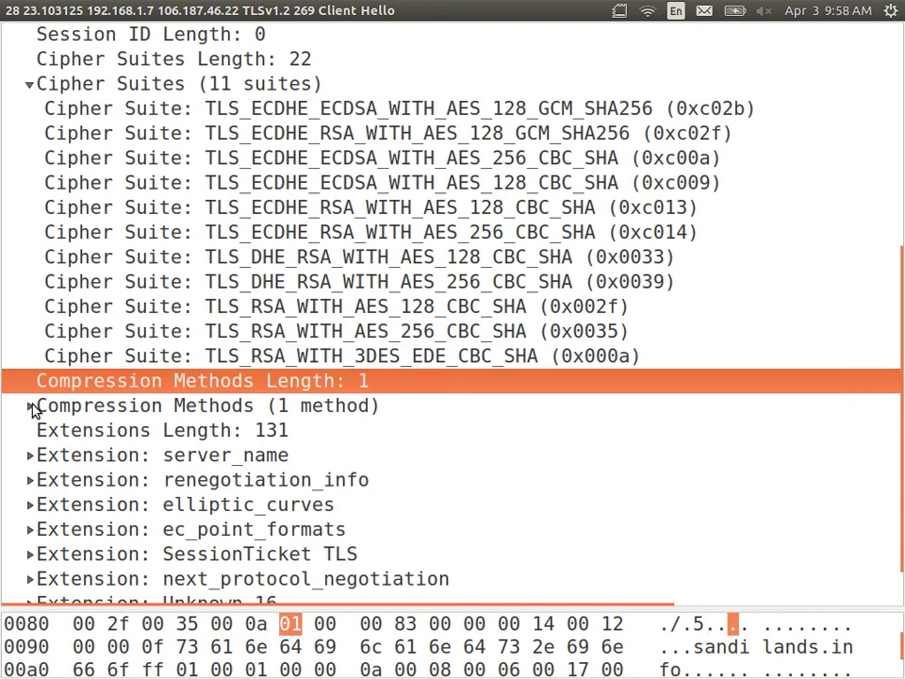
key(Down)
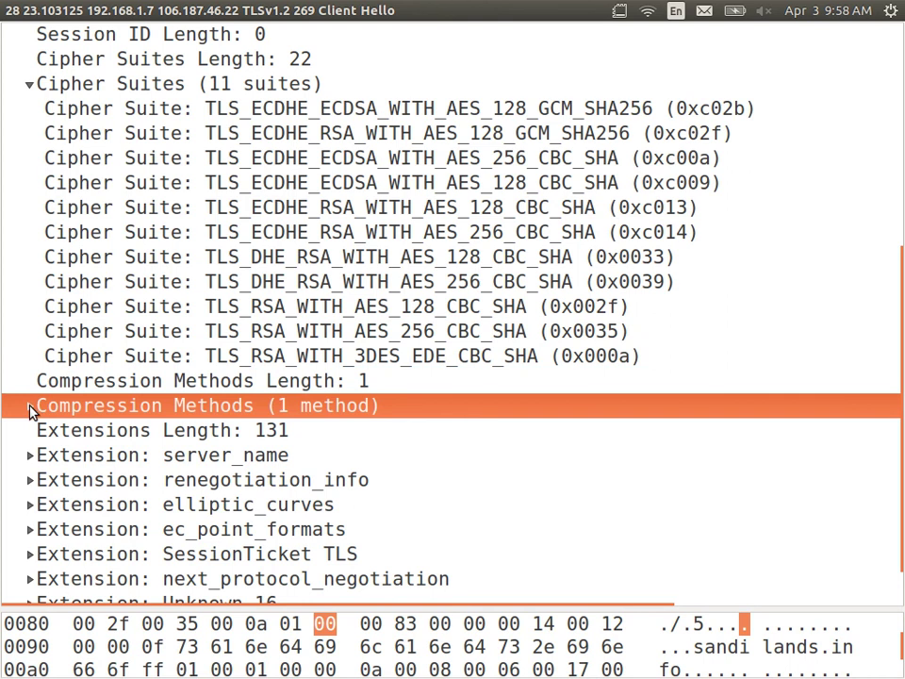
click(30, 409)
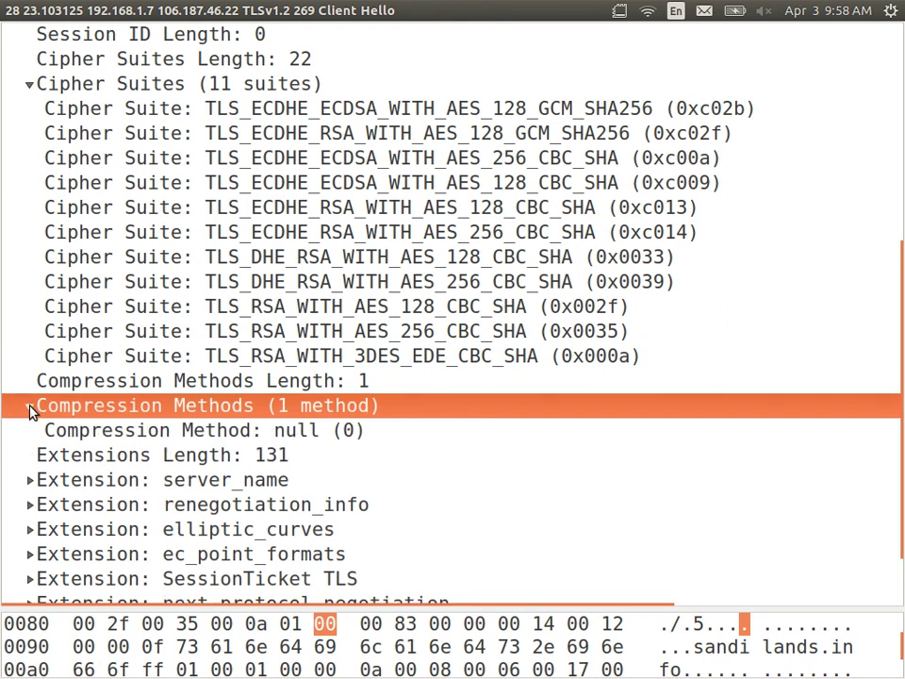
click(104, 432)
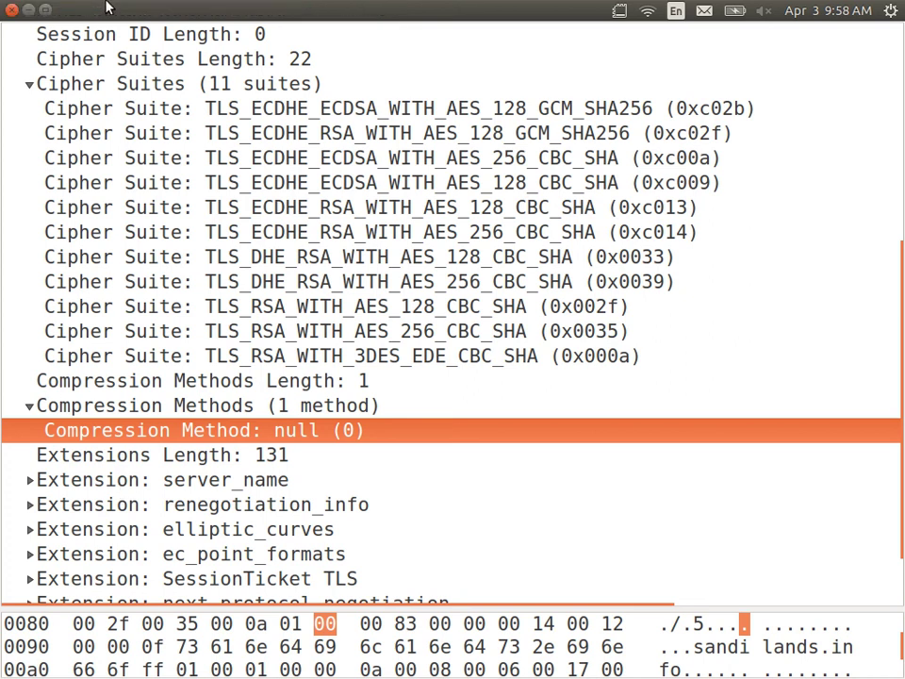
click(12, 12)
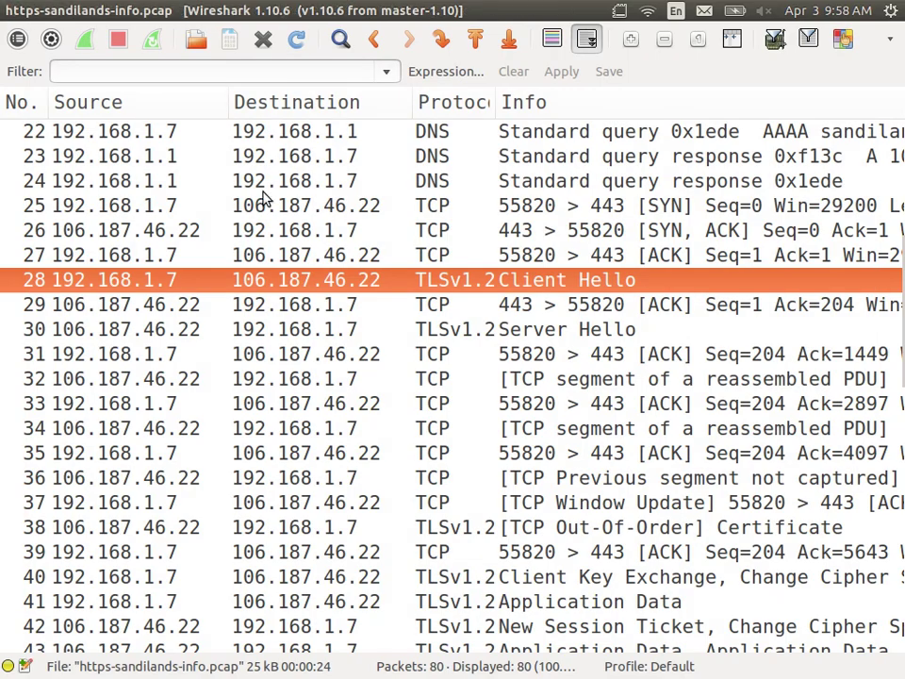
Open the Server Hello in packet 30 maximized, collapse Random, highlight the chosen Cipher Suite, and close the packet window
click(437, 330)
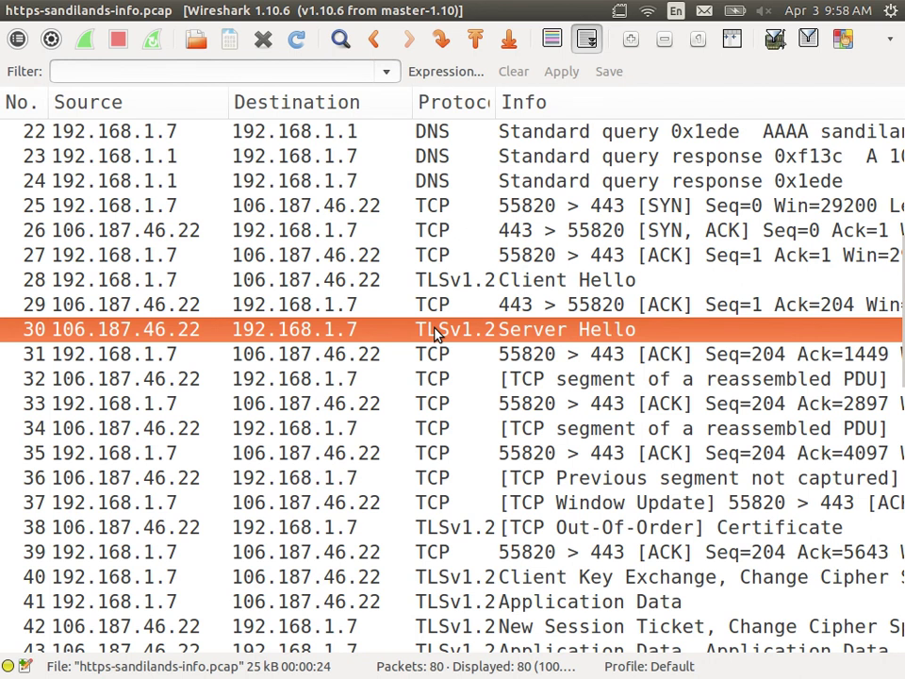
double_click(437, 334)
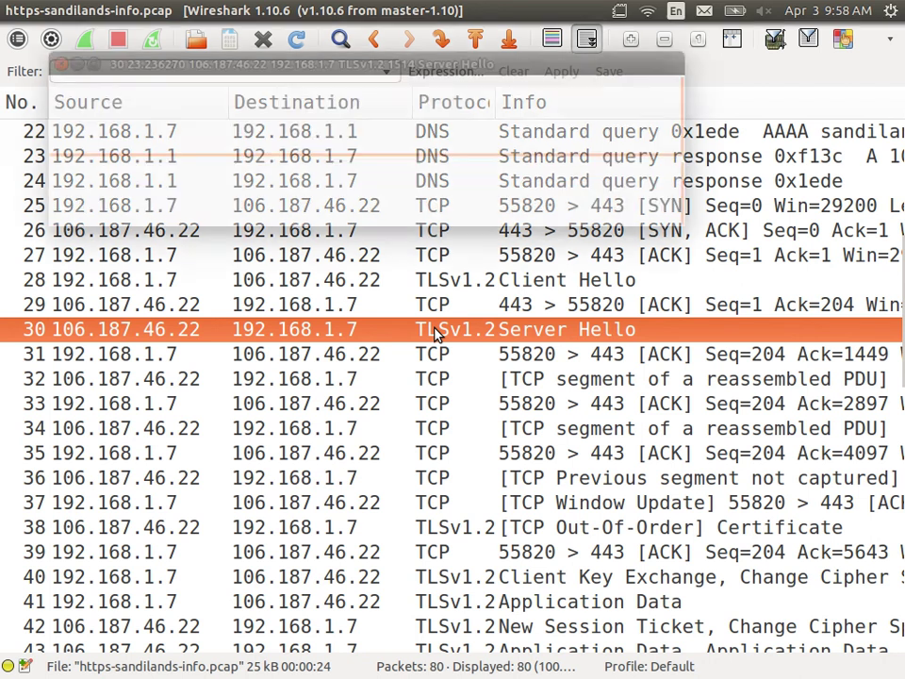
click(83, 61)
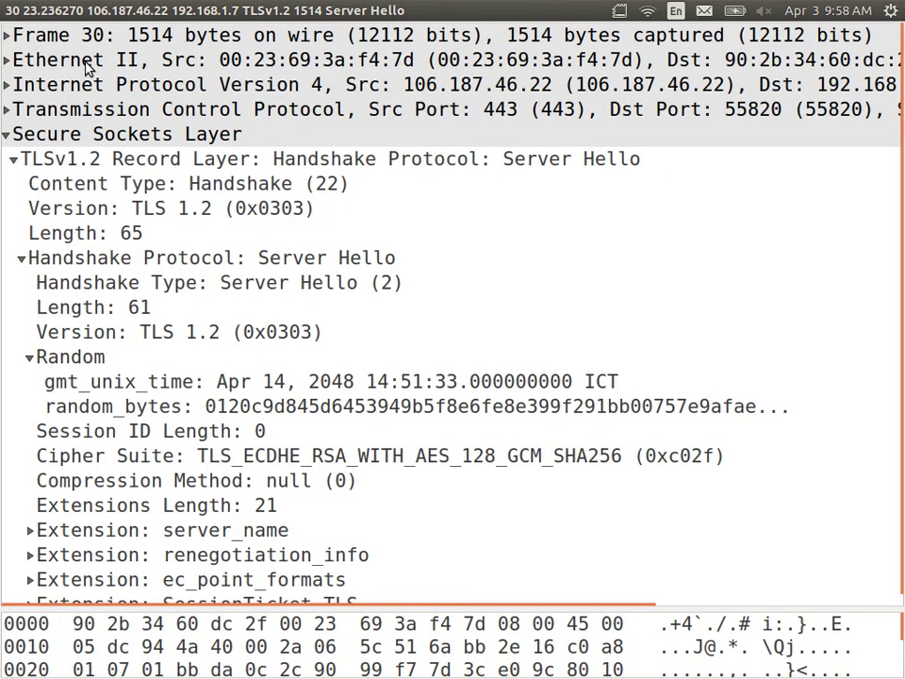
click(130, 264)
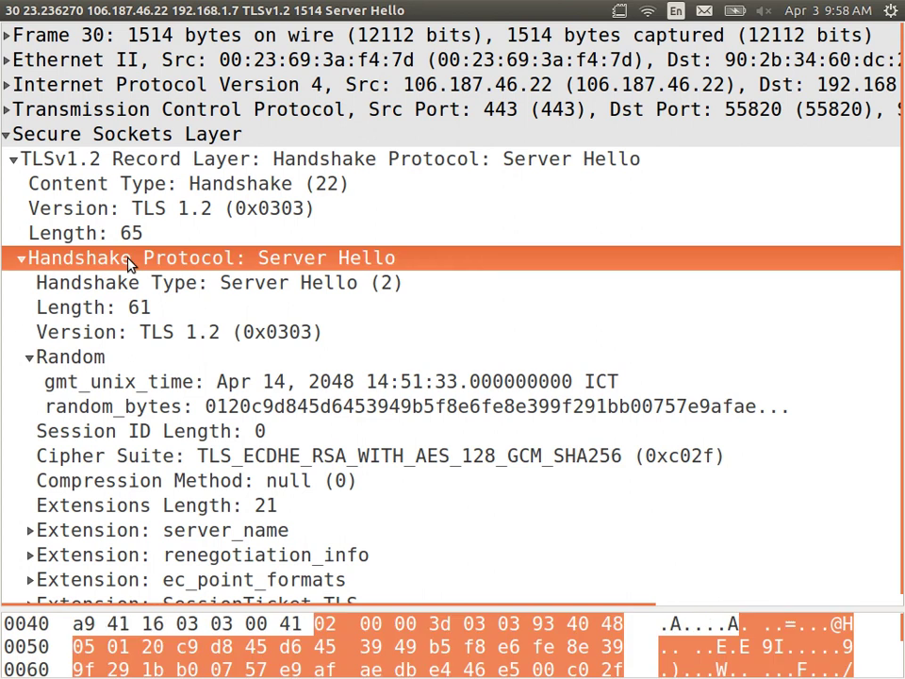
click(28, 360)
click(121, 409)
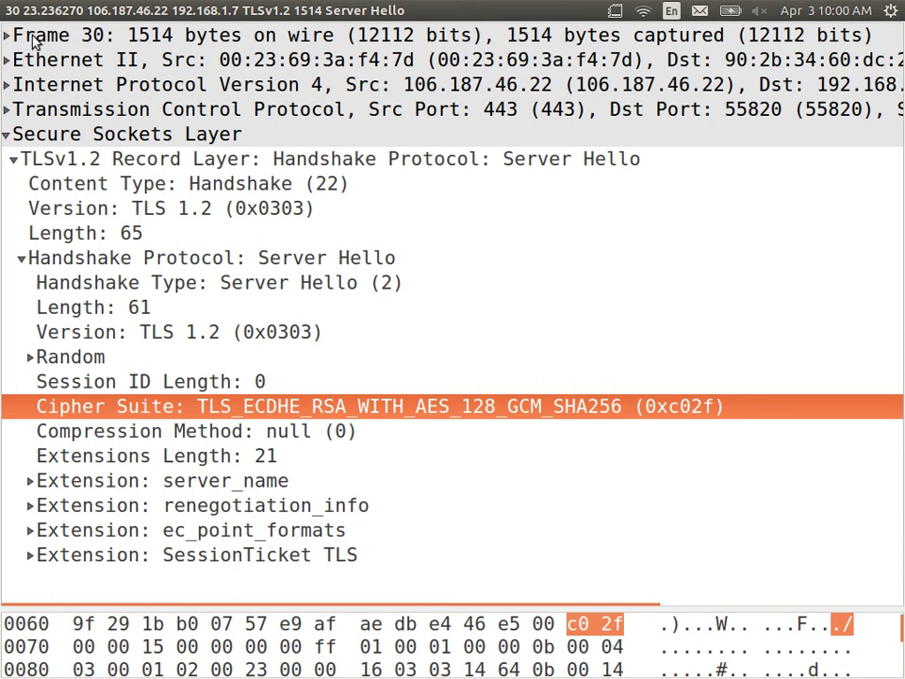
click(12, 11)
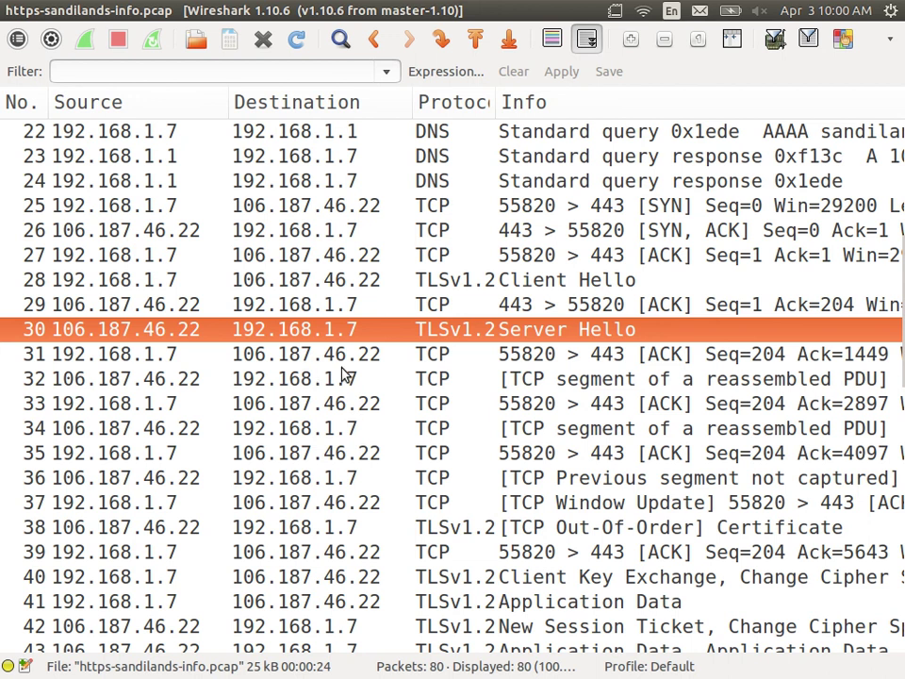
Go through the server's segments in packets 32, 34 and 36, ending on the Certificate in packet 38
click(380, 378)
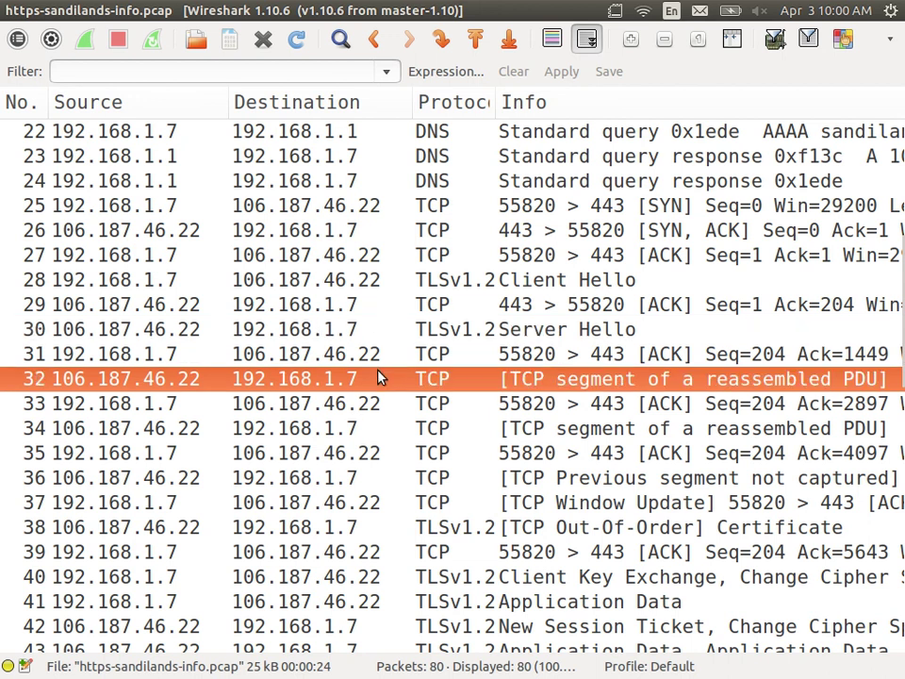
click(406, 428)
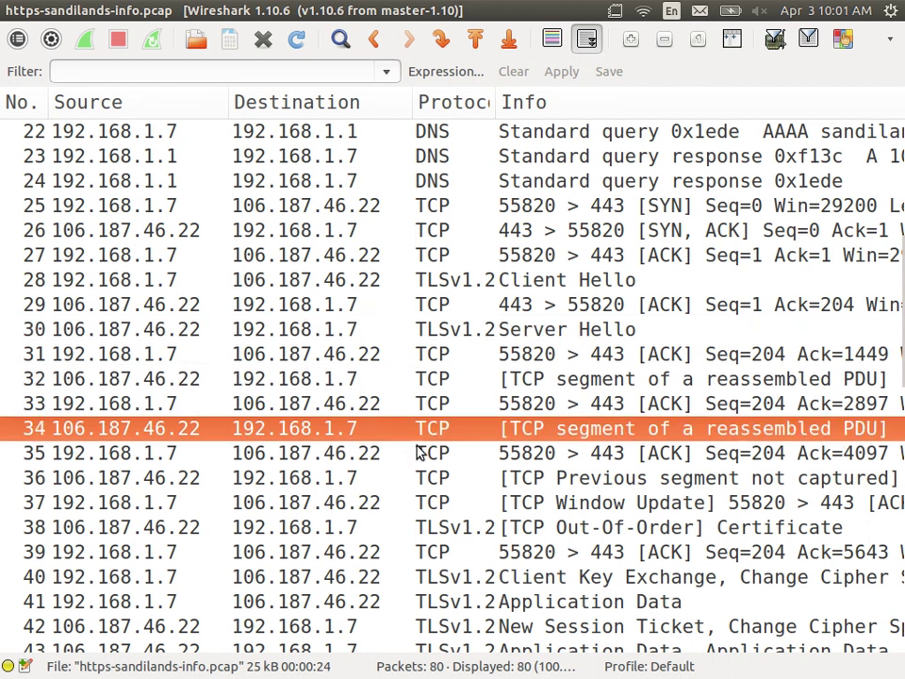
click(431, 479)
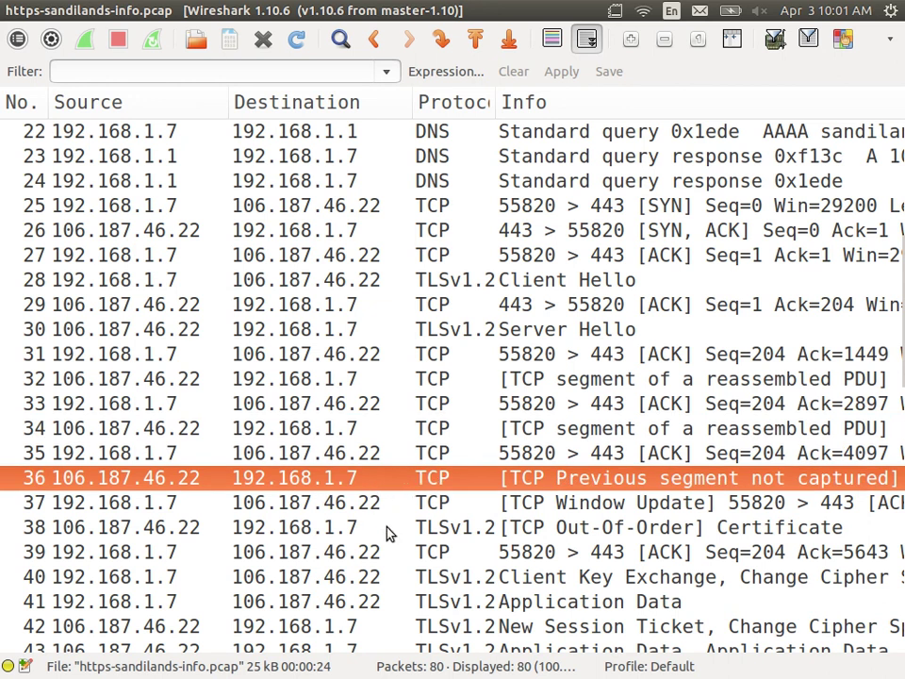
click(462, 381)
click(469, 429)
click(481, 480)
click(488, 526)
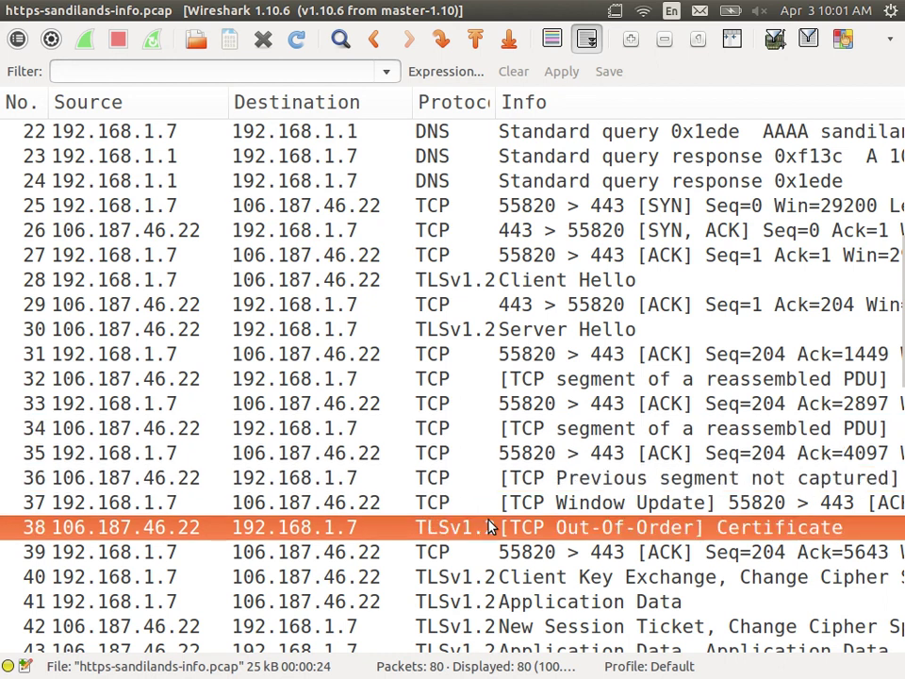
Open packet 38 maximized, highlight the TLSv1.2 record layer carrying the Certificate handshake, and close the packet window
double_click(238, 530)
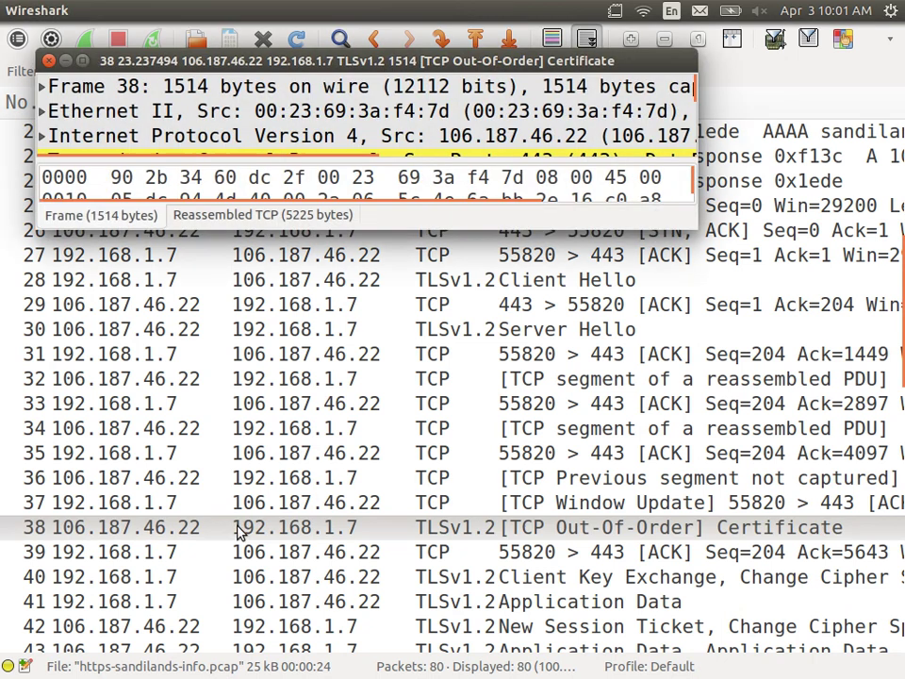
click(83, 61)
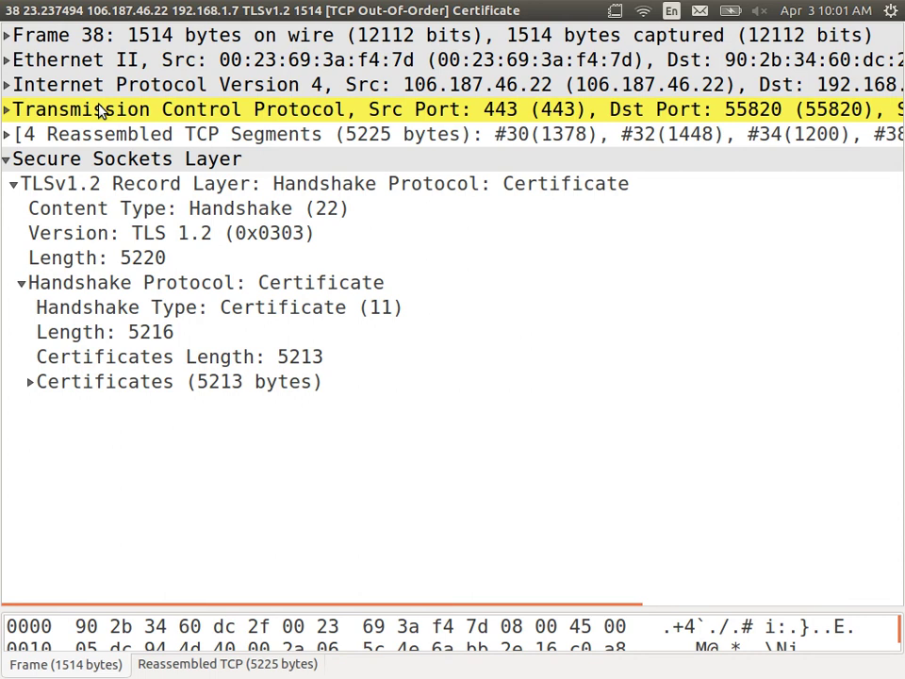
click(144, 196)
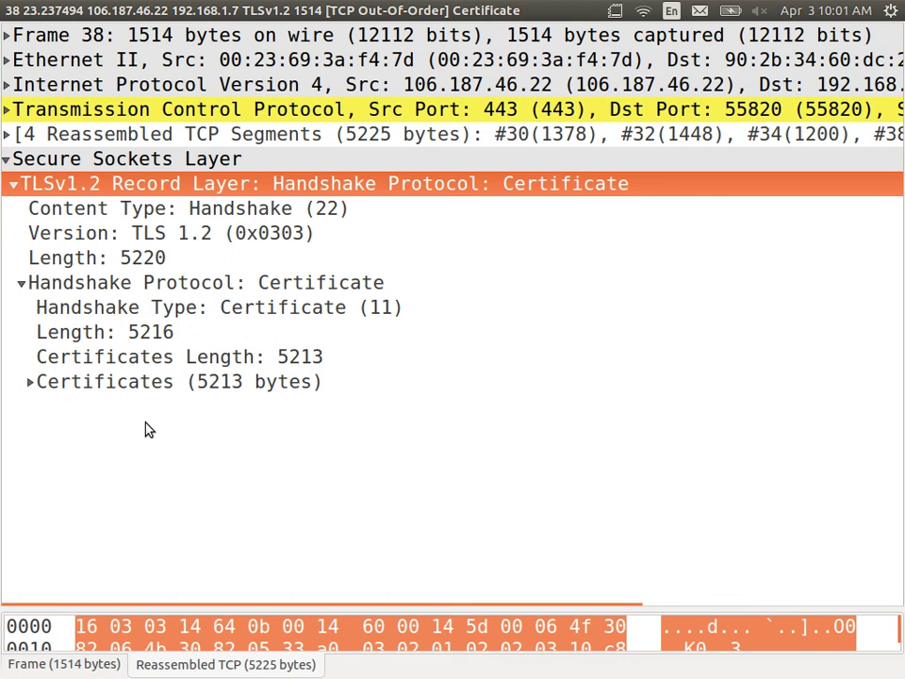
mouse_move(17, 12)
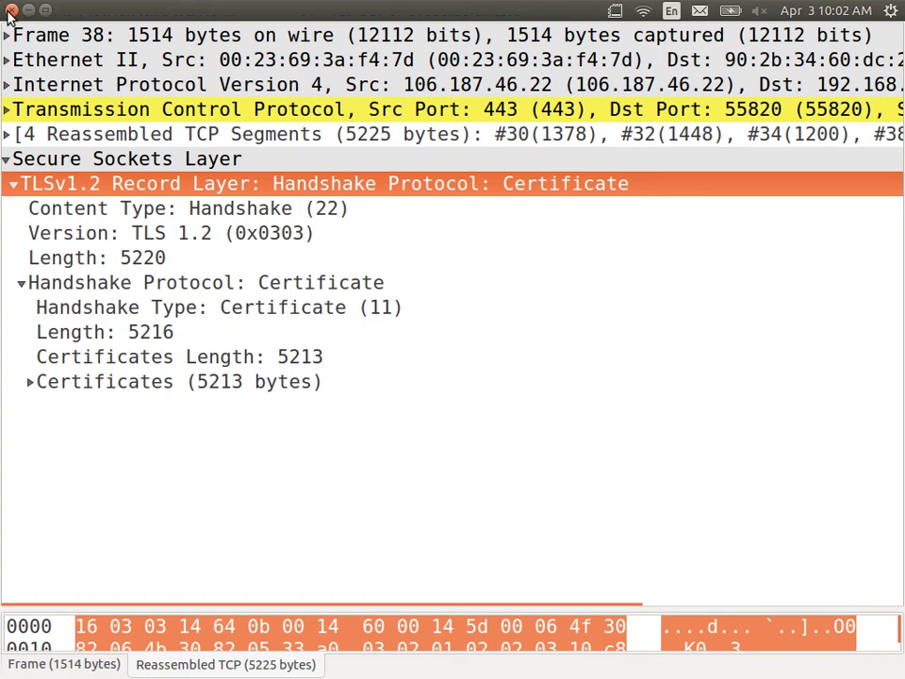
click(11, 10)
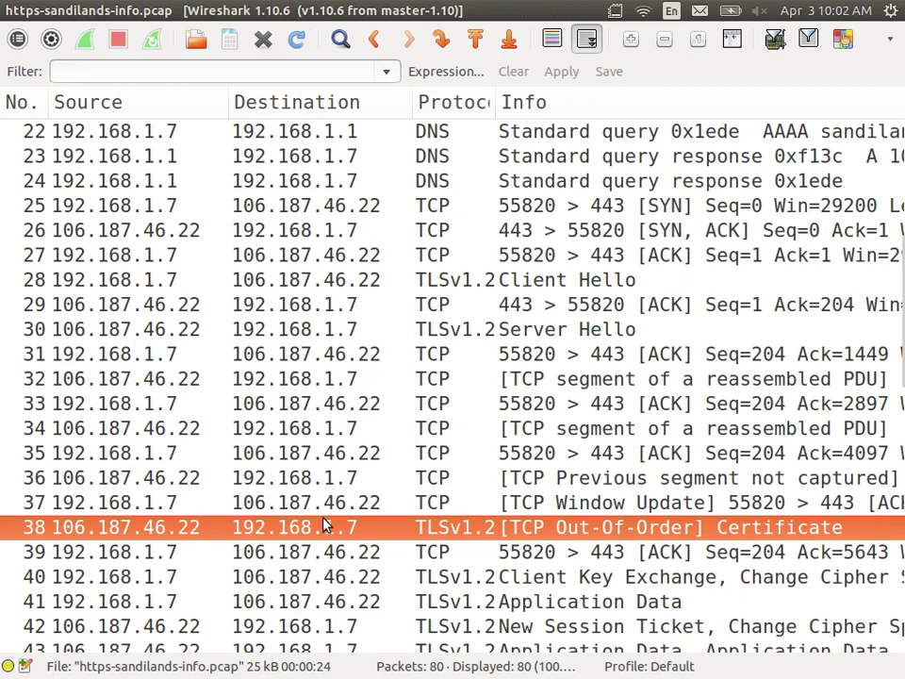
Open the Client Key Exchange in packet 40 maximized, expand EC Diffie-Hellman Client Params, and highlight the pubkey field
click(397, 578)
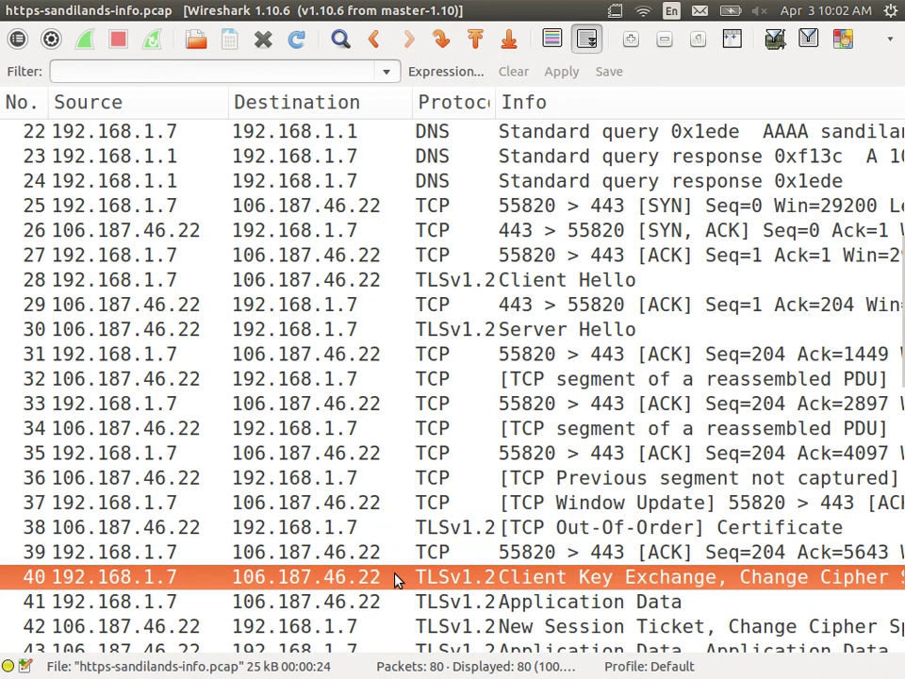
double_click(397, 578)
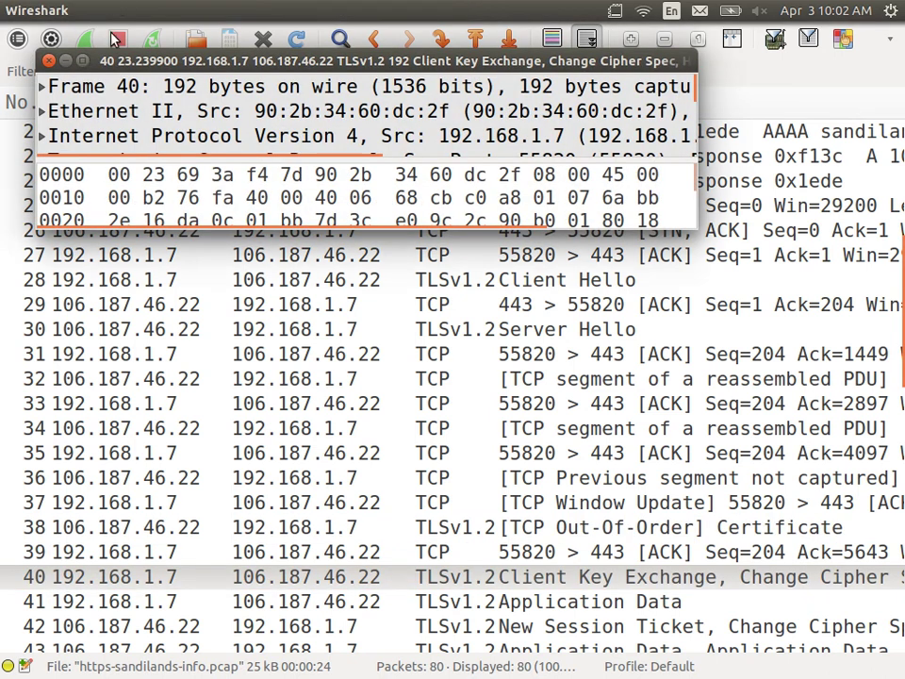
click(82, 60)
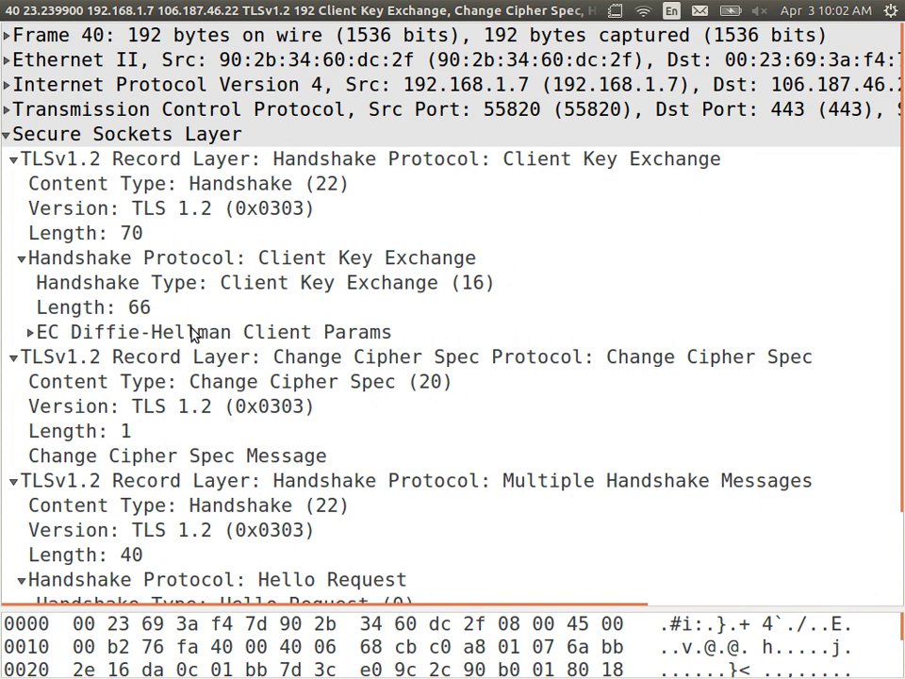
click(30, 334)
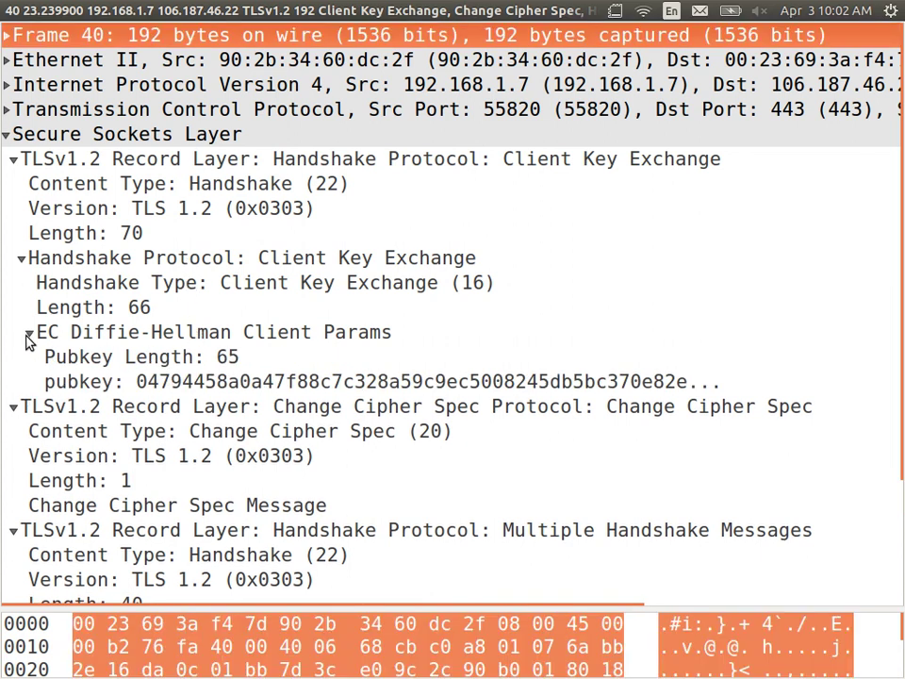
click(238, 261)
click(241, 334)
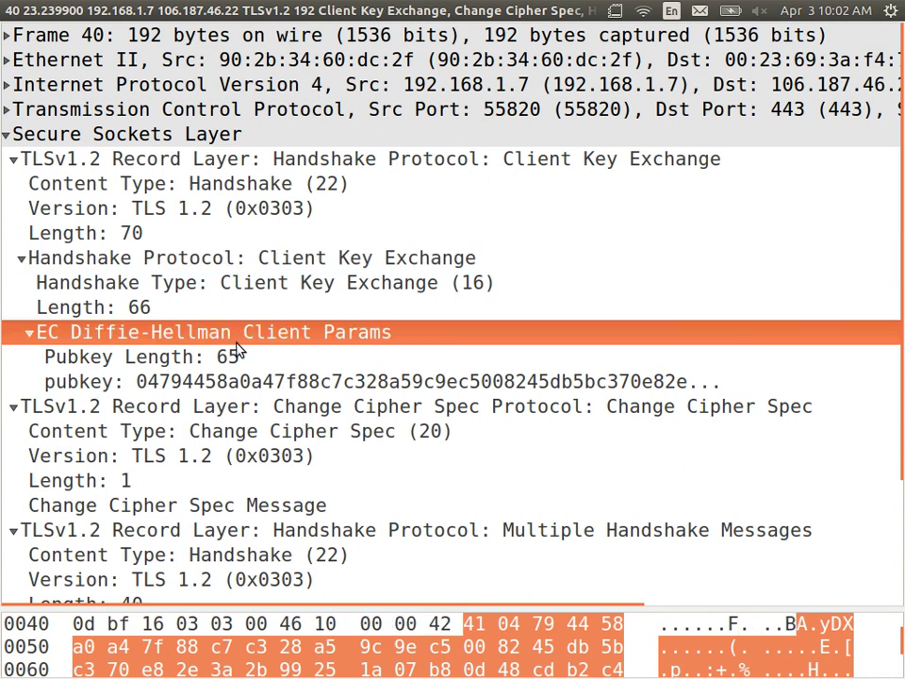
click(243, 381)
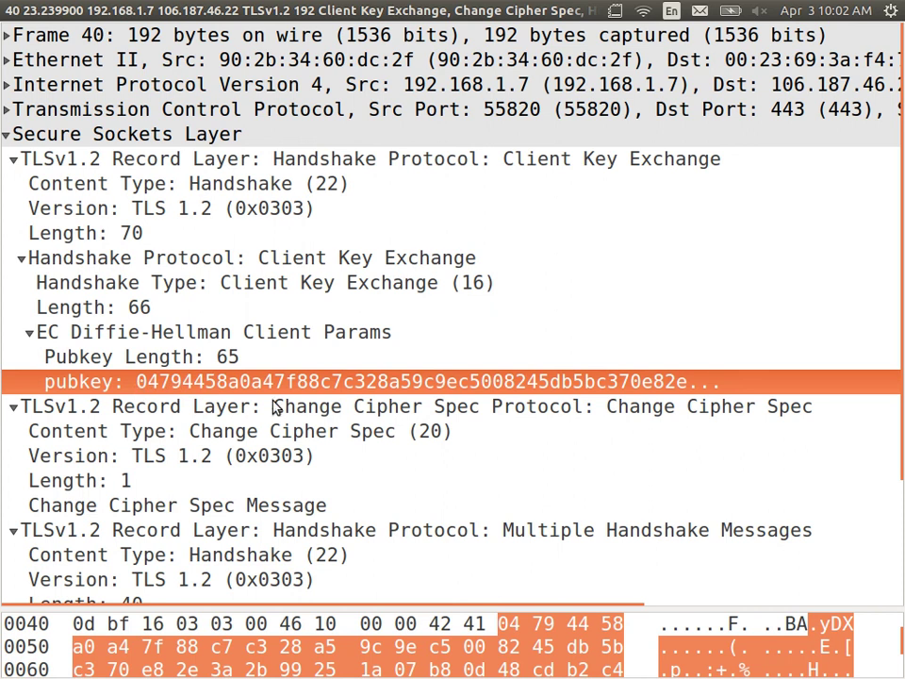
Go from the Change Cipher Spec Message through the Multiple Handshake Messages record to the last Hello Request's Length, and close the packet window
click(223, 515)
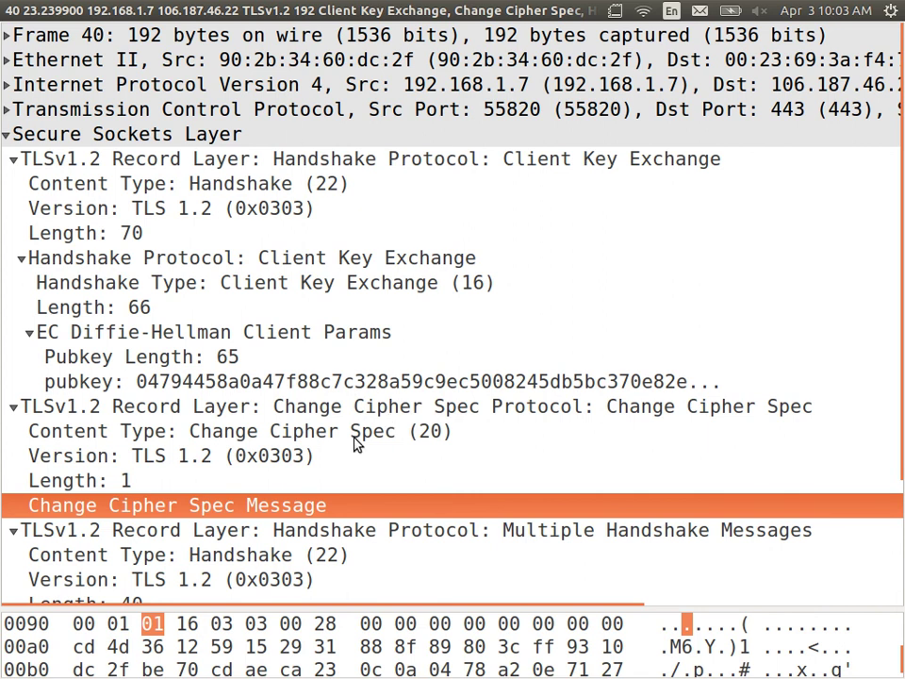
key(Down)
key(Down)
key(Down)
key(Down)
key(Down)
key(Down)
key(Down)
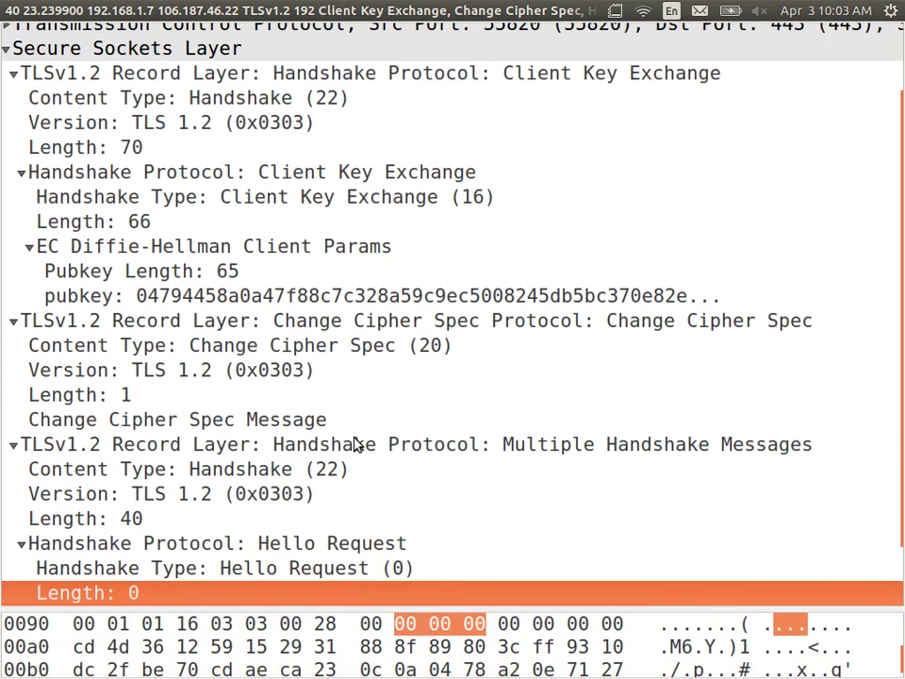
key(Down)
key(Down)
key(Down)
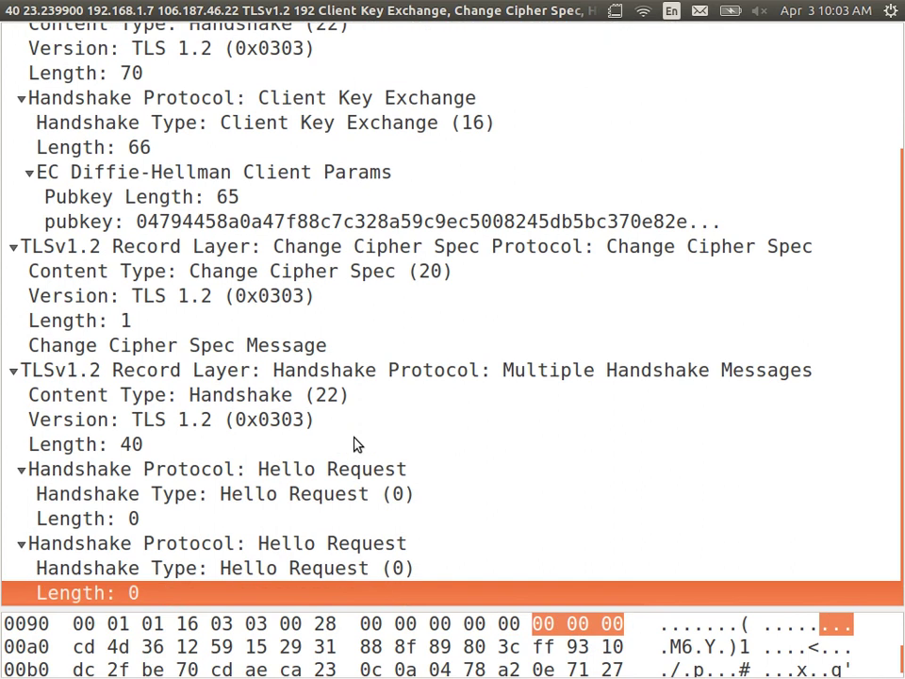
click(12, 11)
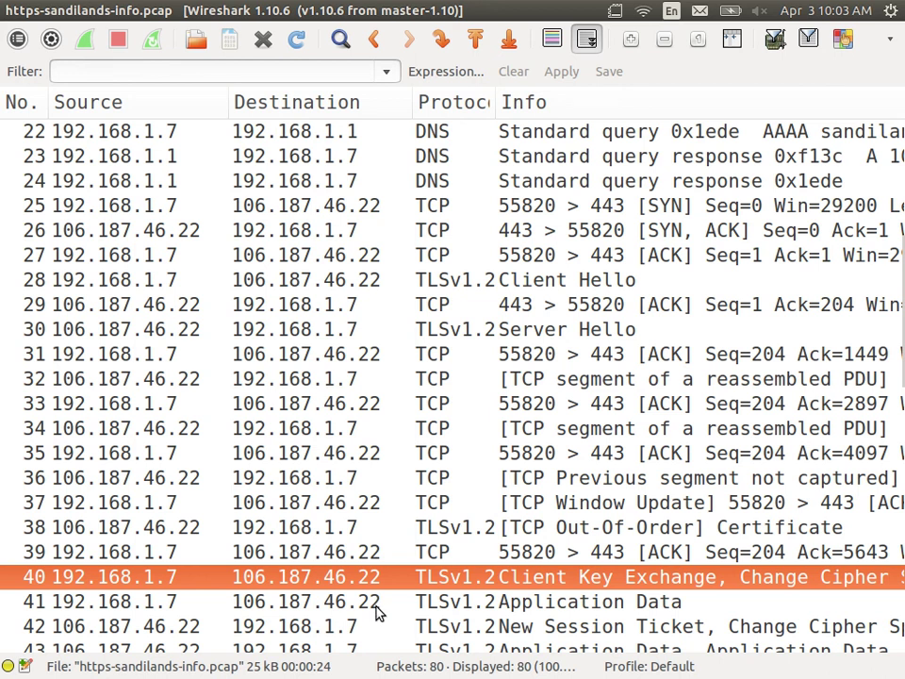
Open the Application Data in packet 41 maximized, highlight its Encrypted Application Data field, and close the packet window
click(151, 599)
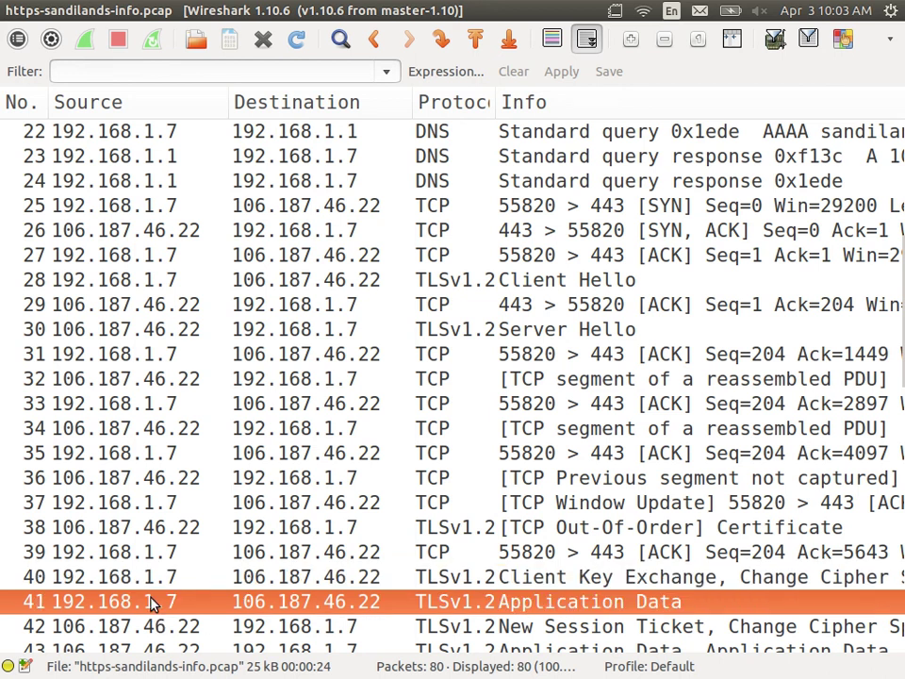
double_click(303, 608)
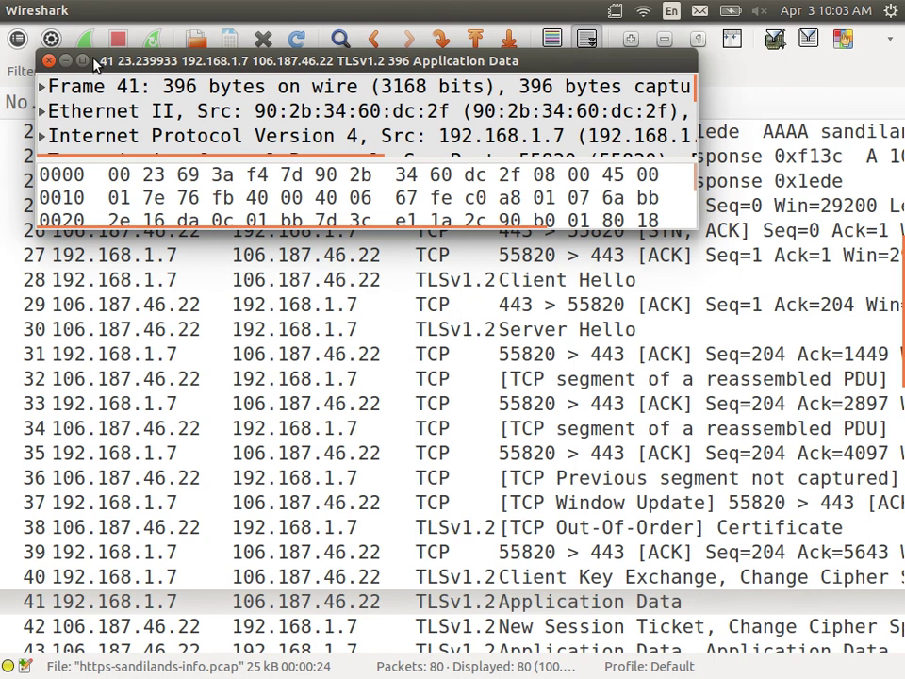
click(87, 61)
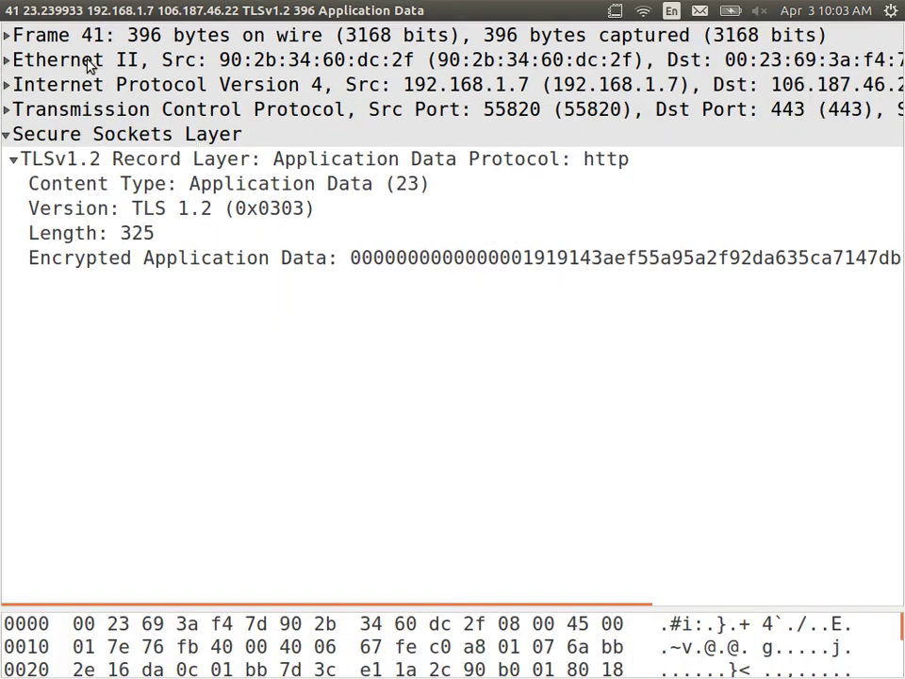
click(90, 160)
click(145, 258)
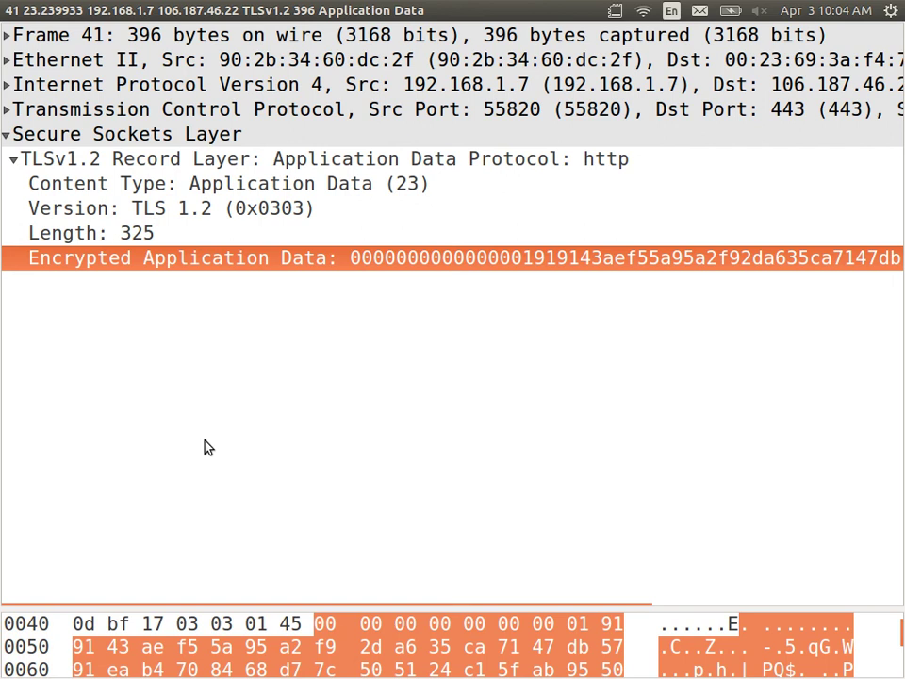
click(10, 10)
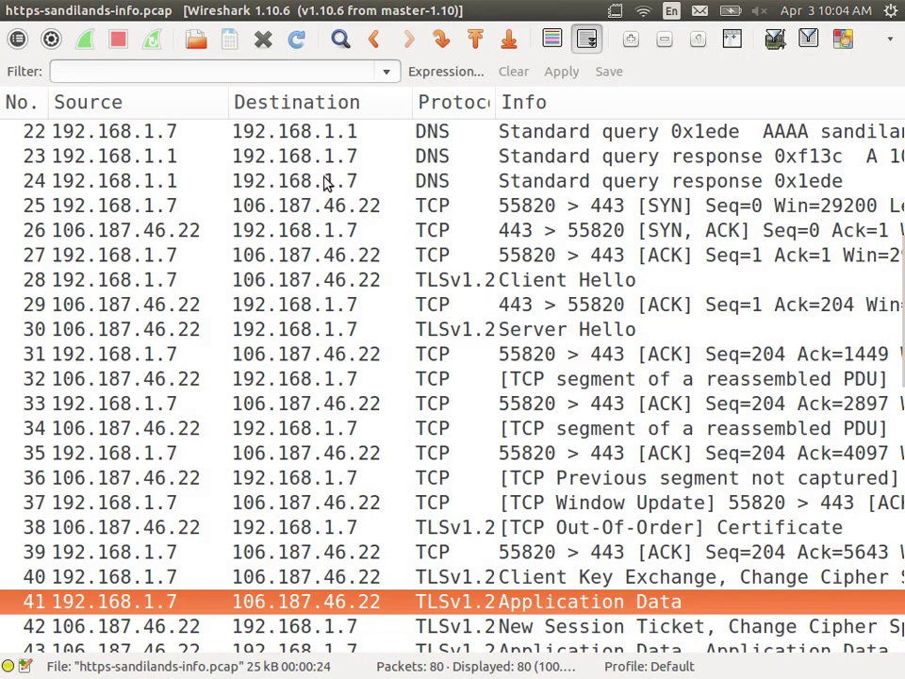
Apply the display filter ssl to the packet list
click(232, 71)
text(ssll)
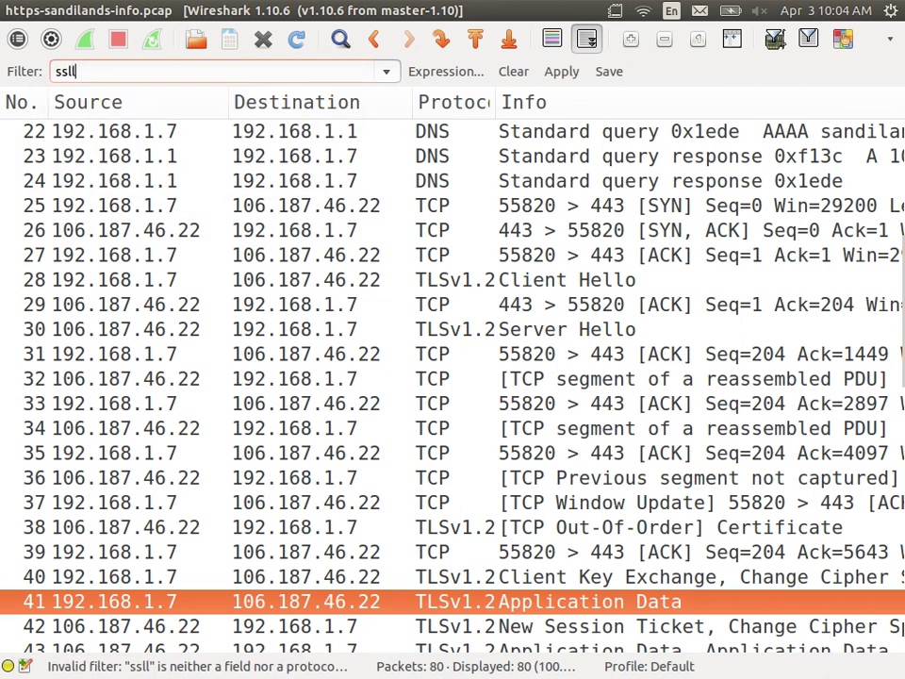
key(BackSpace)
key(Return)
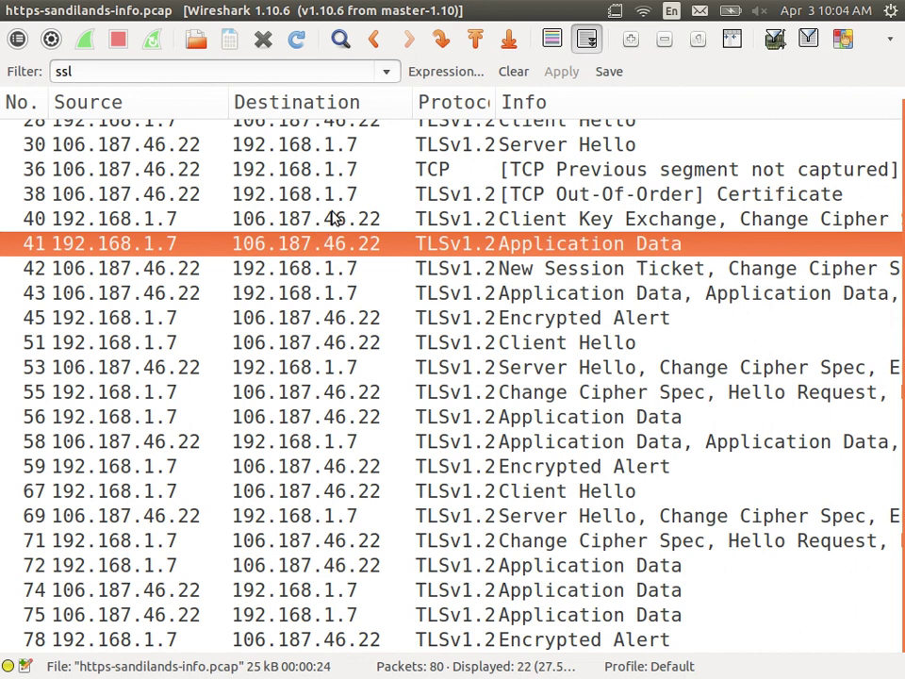
Go through the handshake packets 28, 30, 38 and 40 in the filtered list, ending on the Application Data in packet 41
click(377, 198)
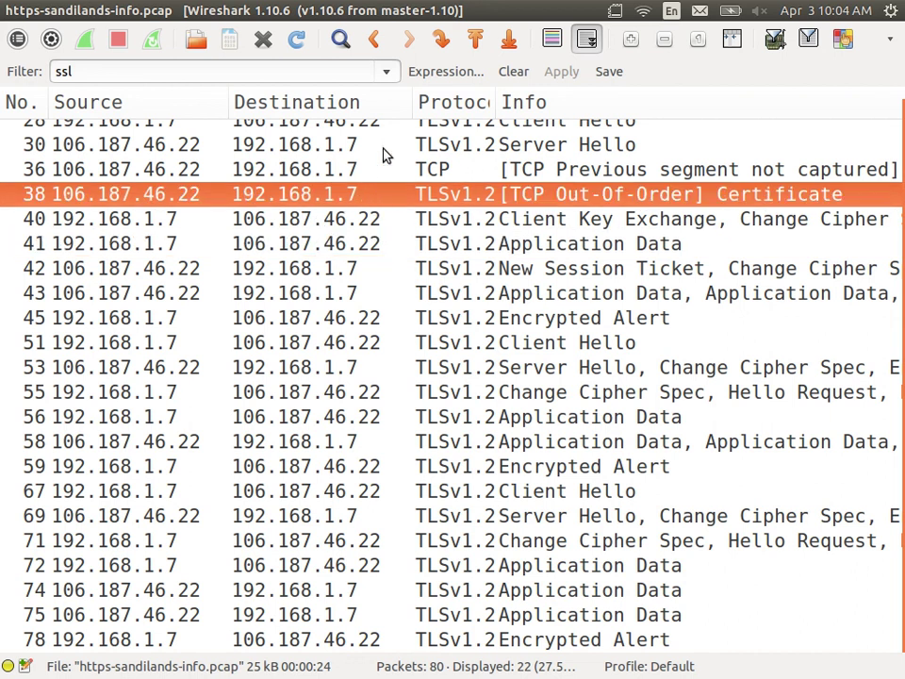
click(449, 125)
click(449, 158)
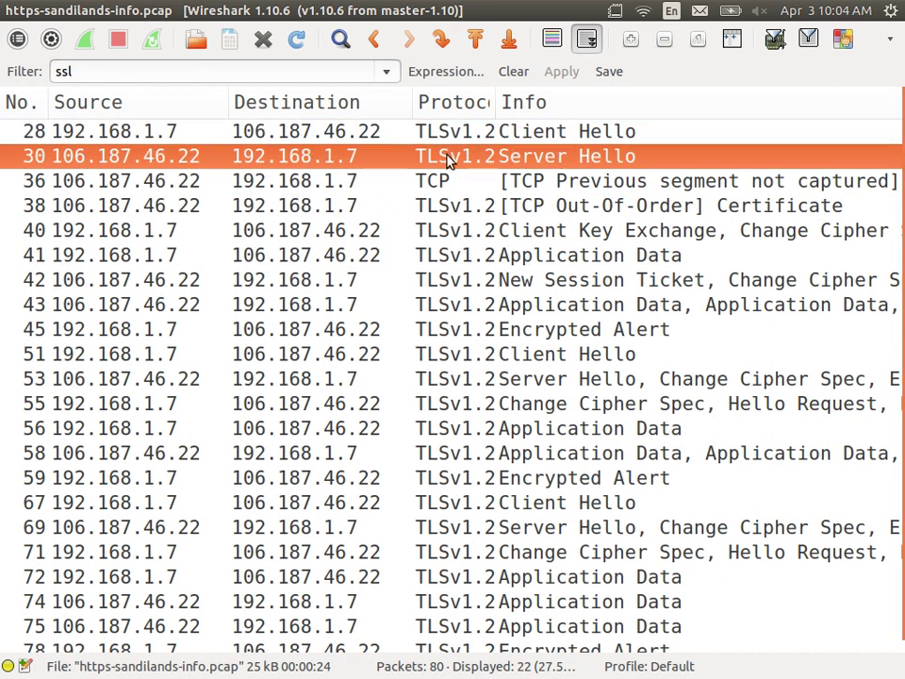
click(390, 233)
click(377, 205)
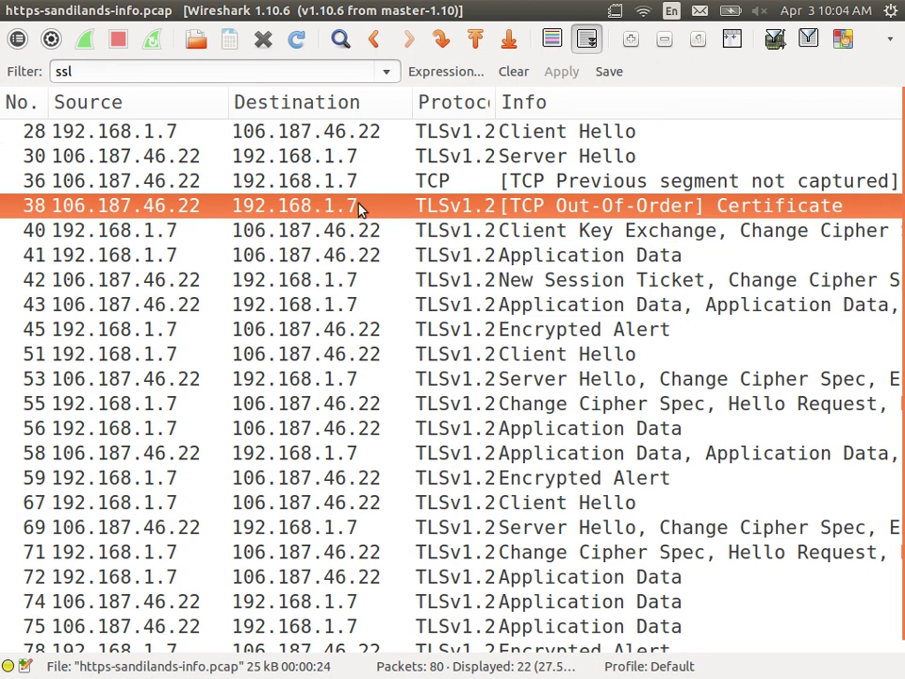
click(370, 240)
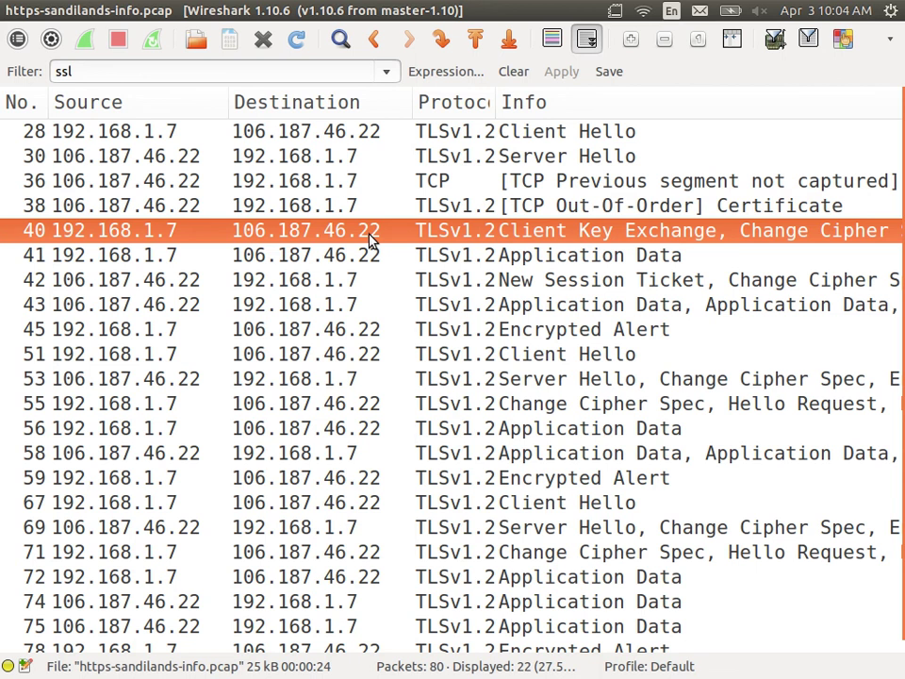
click(380, 261)
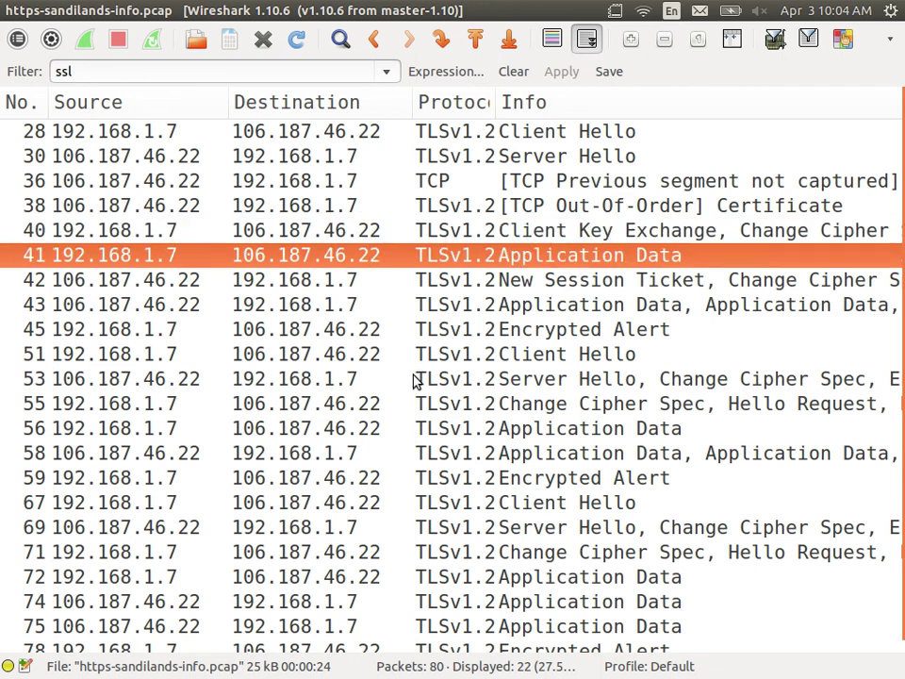
Go through the subsequent TLS sessions from packets 56, 58 and 67 down to the Encrypted Alert in packet 78
click(431, 428)
click(432, 454)
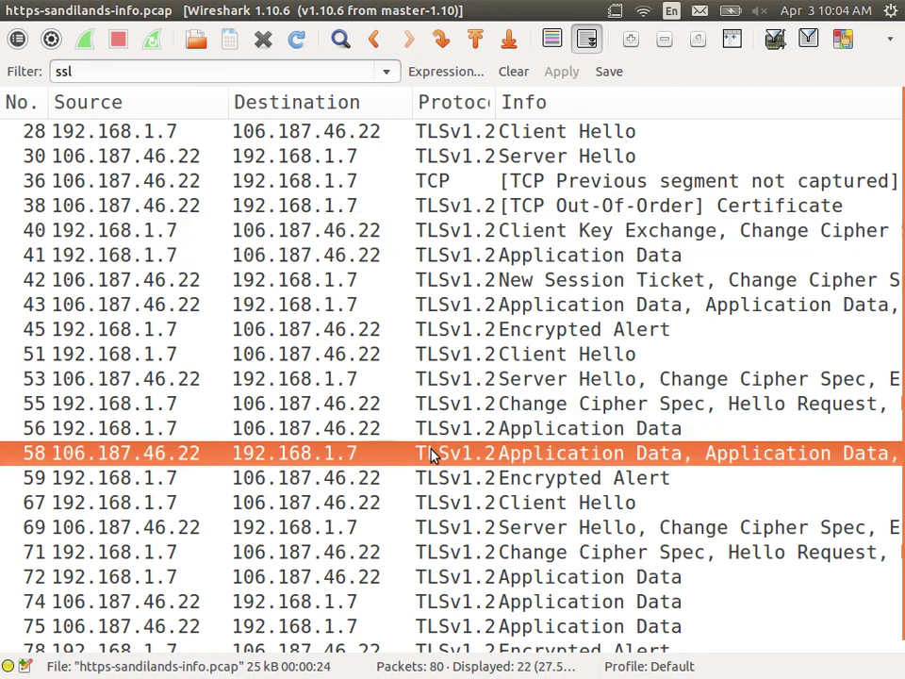
click(443, 505)
key(Down)
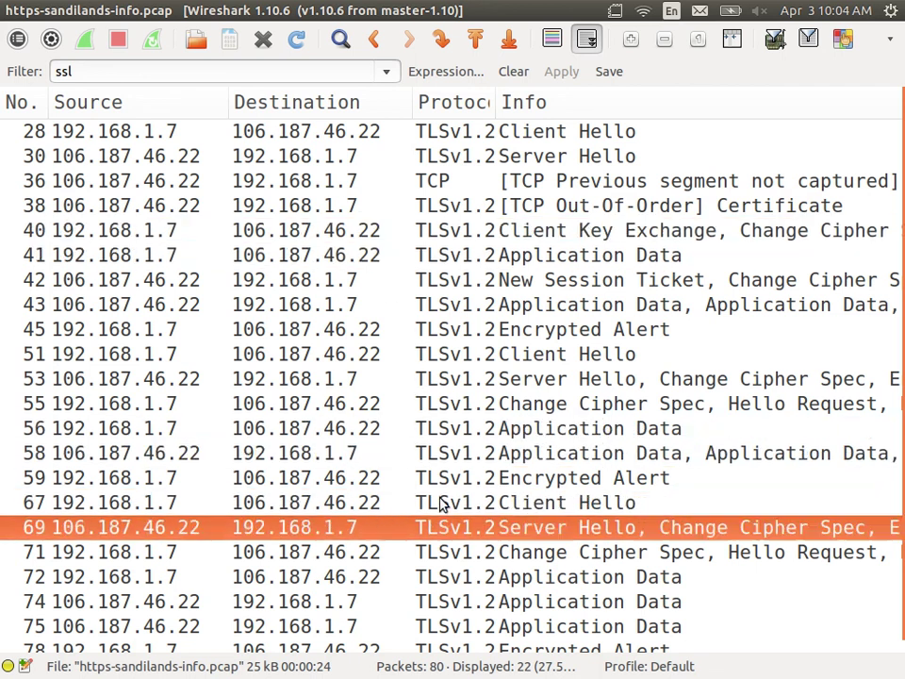
key(Down)
key(Down)
key(Down)
key(Down)
key(Down)
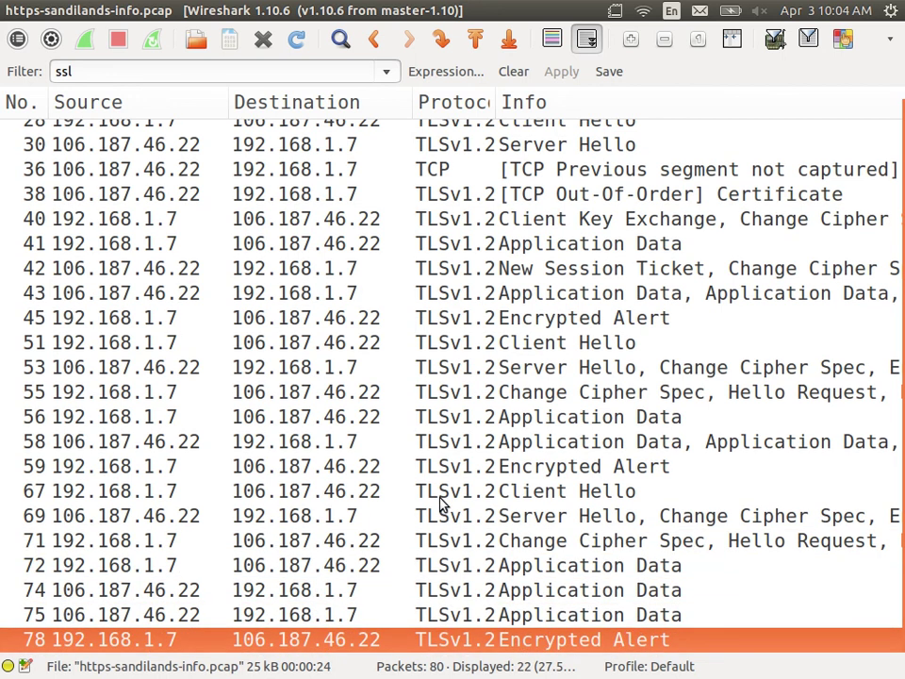
Return through the filtered list to the first Client Hello in packet 28
key(Up)
key(Up)
key(Up)
key(Up)
key(Up)
key(Up)
key(Up)
key(Up)
key(Up)
key(Up)
key(Up)
key(Up)
key(Up)
key(Up)
key(Up)
key(Up)
key(Up)
key(Up)
key(Up)
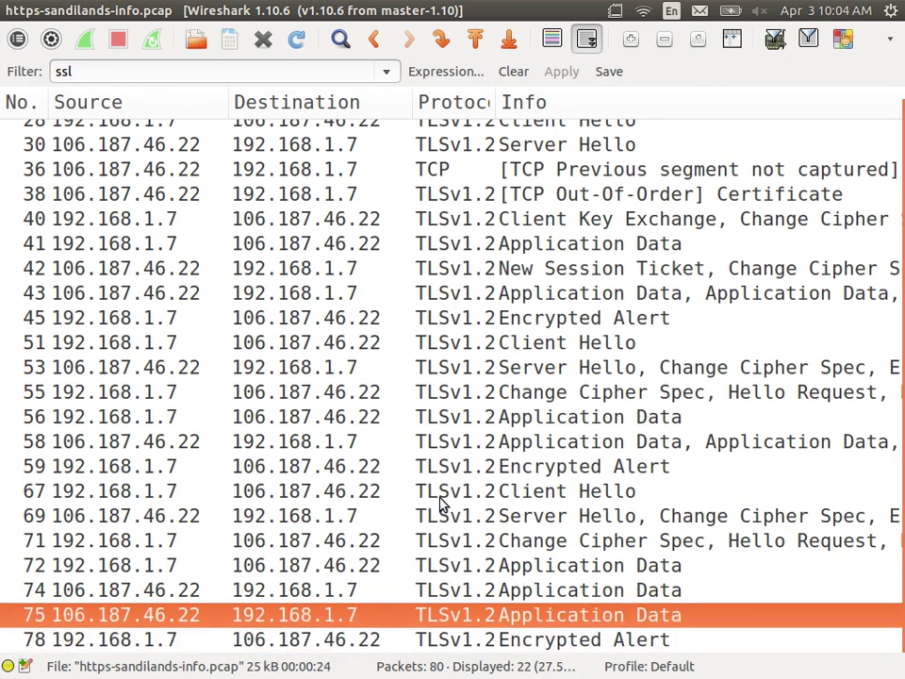
key(Up)
key(Up)
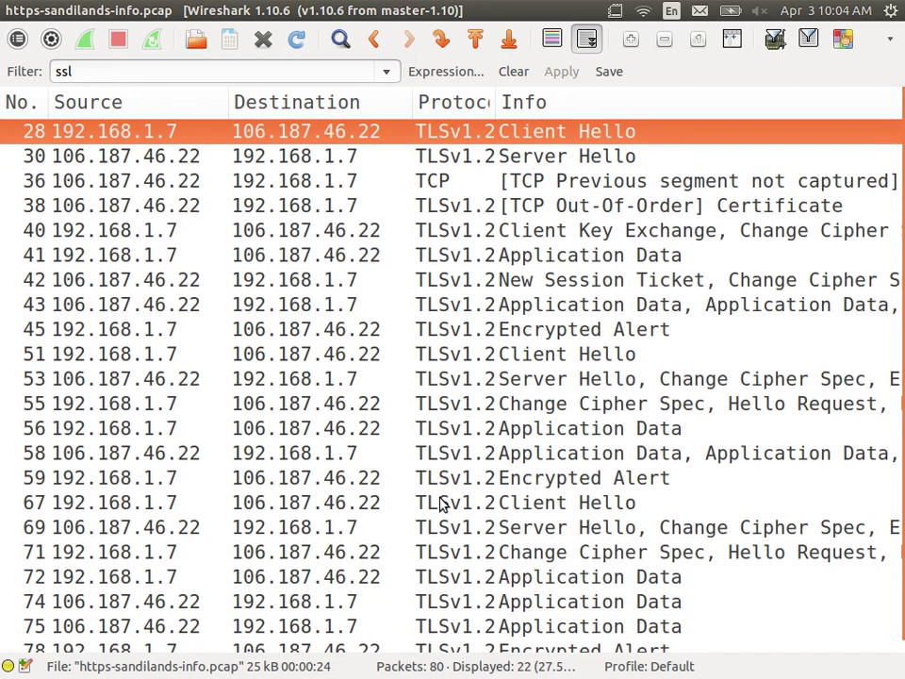
Go through all filtered TLS packets from packet 28 down to the final Encrypted Alert in packet 78
key(Down)
key(Down)
key(Down)
key(Down)
key(Down)
key(Down)
key(Down)
key(Down)
key(Down)
key(Down)
key(Down)
key(Down)
key(Down)
key(Down)
key(Down)
key(Down)
key(Down)
key(Down)
key(Down)
key(Down)
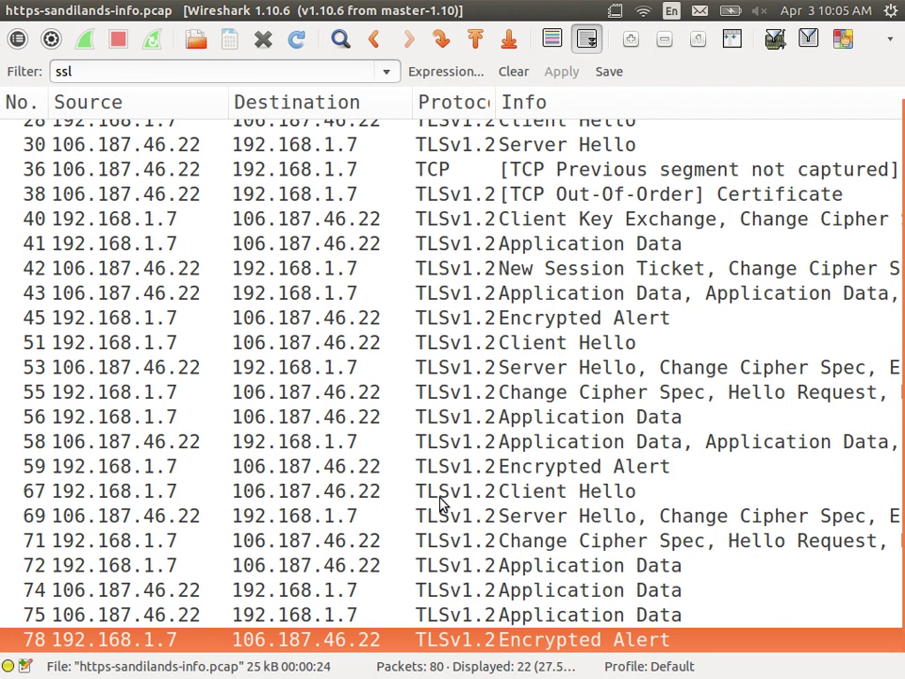
Reopen packet 41 maximized from the filtered list, highlight its Encrypted Application Data again, and close the packet window
click(508, 243)
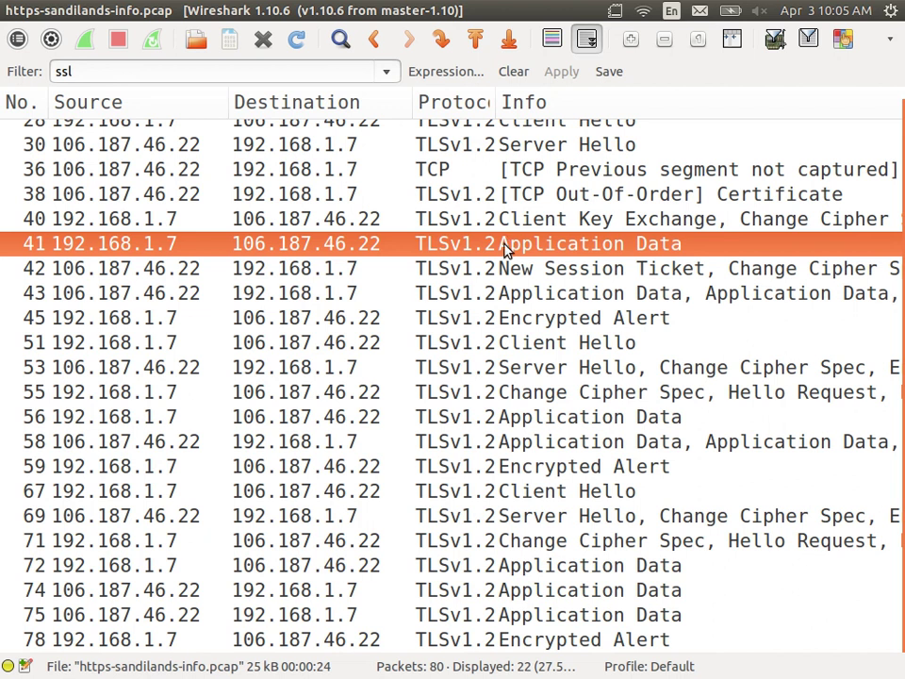
double_click(508, 243)
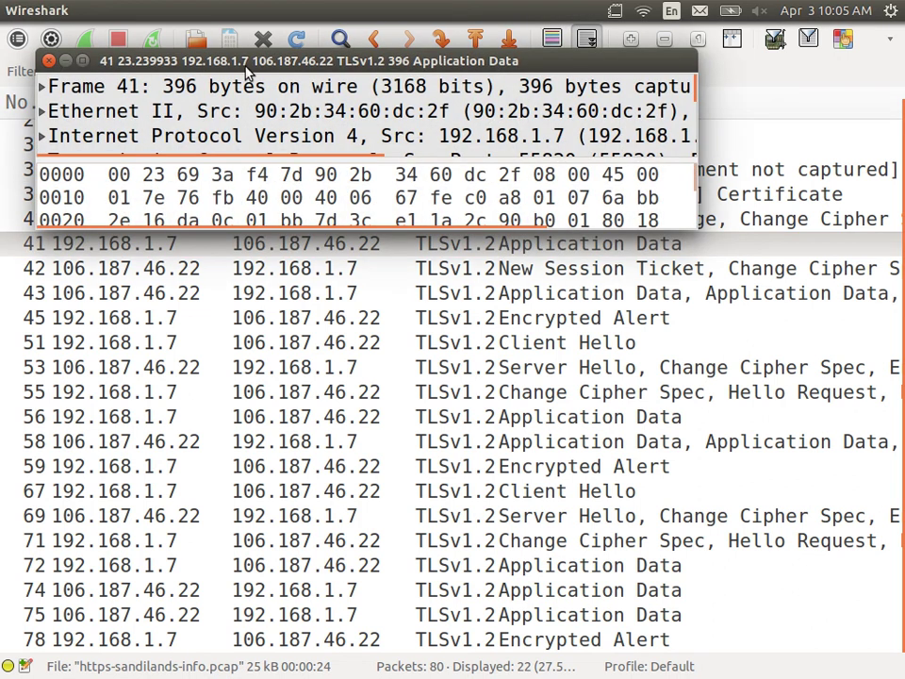
click(82, 60)
click(195, 264)
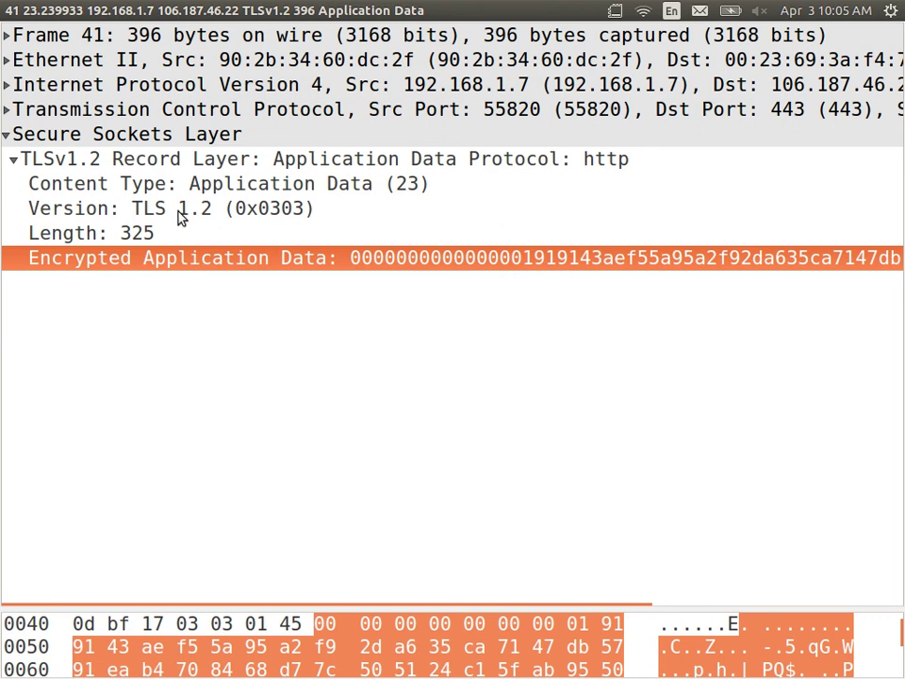
click(11, 11)
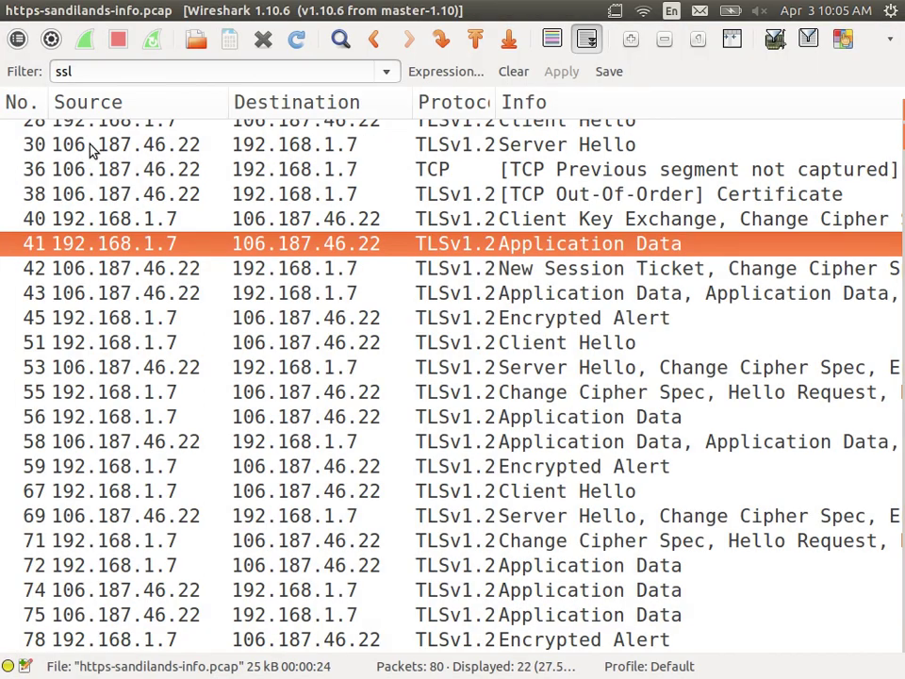
Open the server's Application Data in packet 43 maximized and highlight the Encrypted Application Data of its third TLSv1.2 record
click(188, 298)
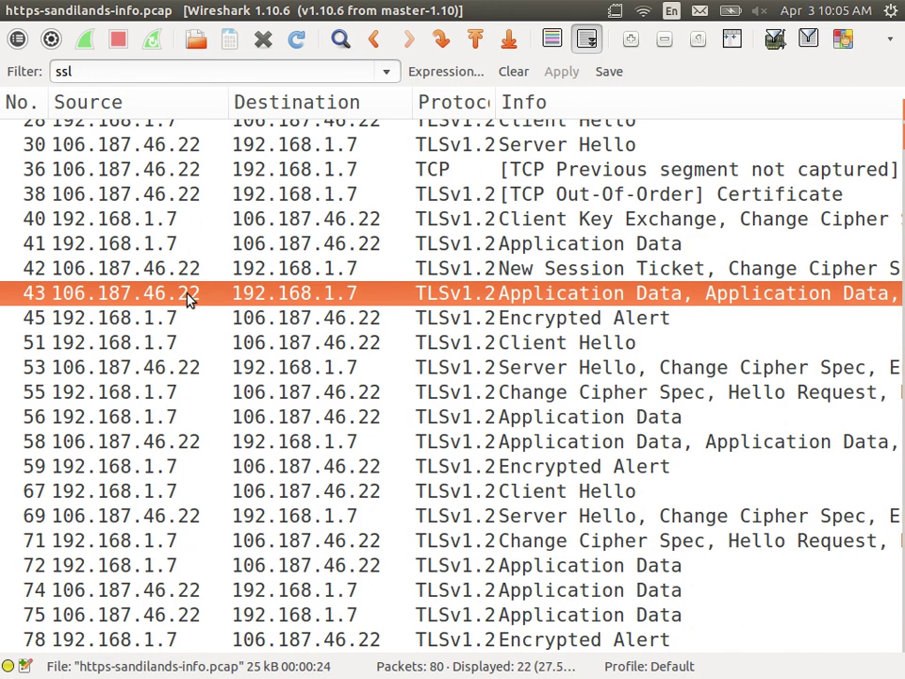
double_click(189, 298)
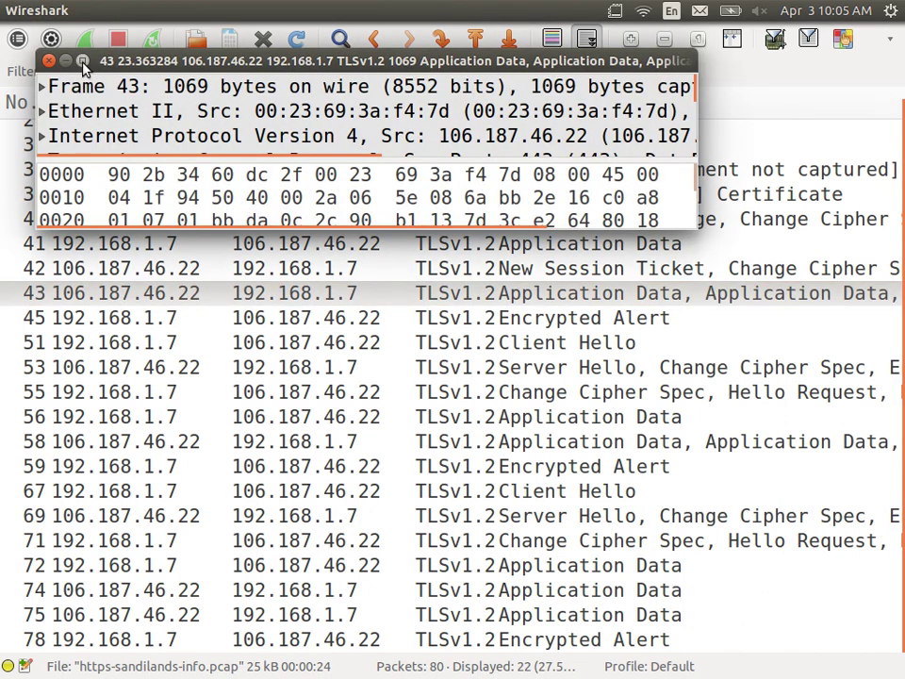
click(83, 62)
click(317, 509)
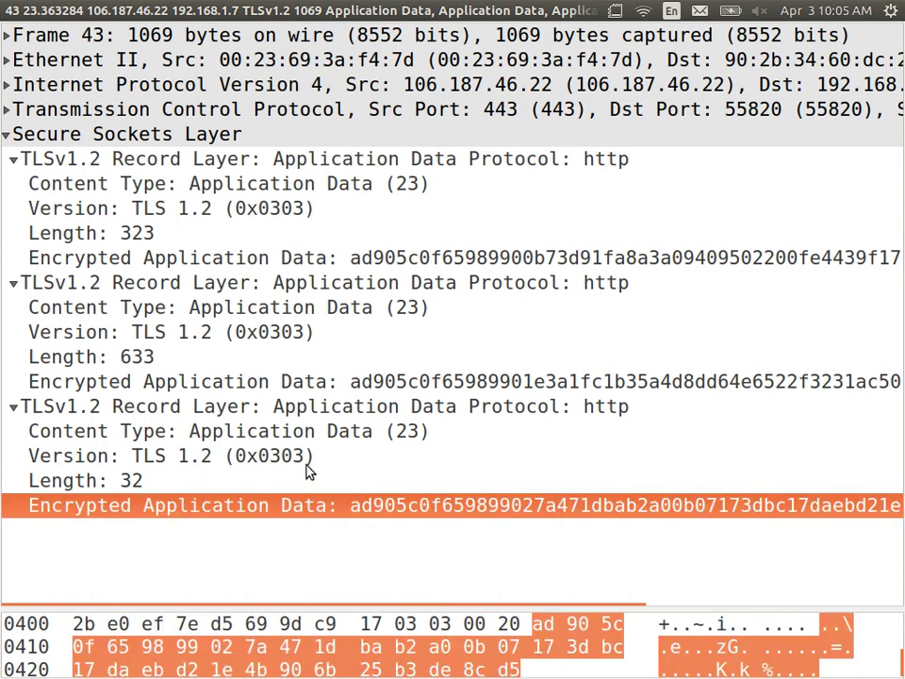
Highlight the Encrypted Application Data of the second TLSv1.2 record in packet 43 and close the packet window
click(283, 379)
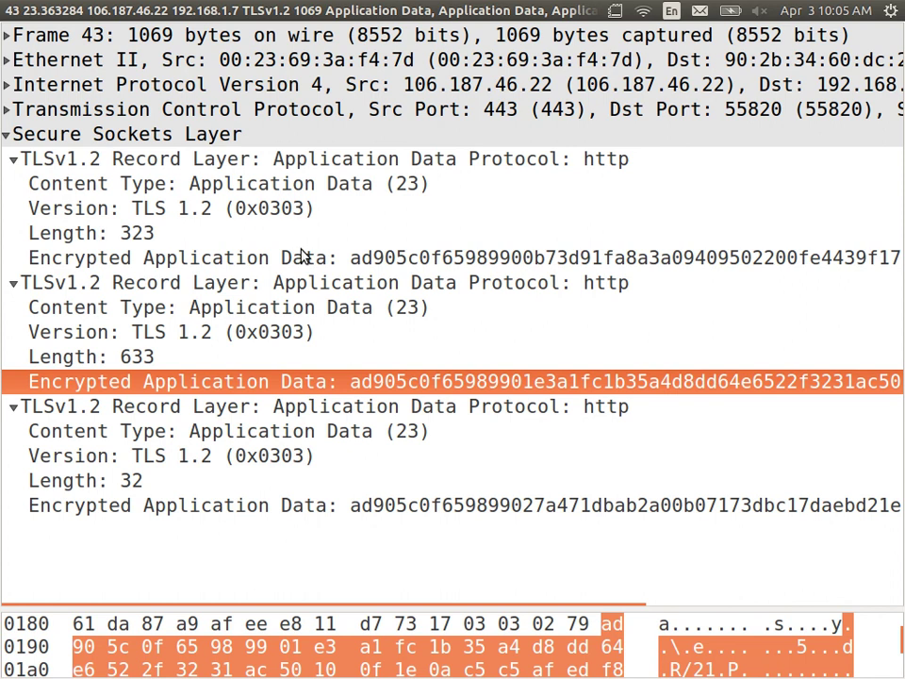
click(10, 8)
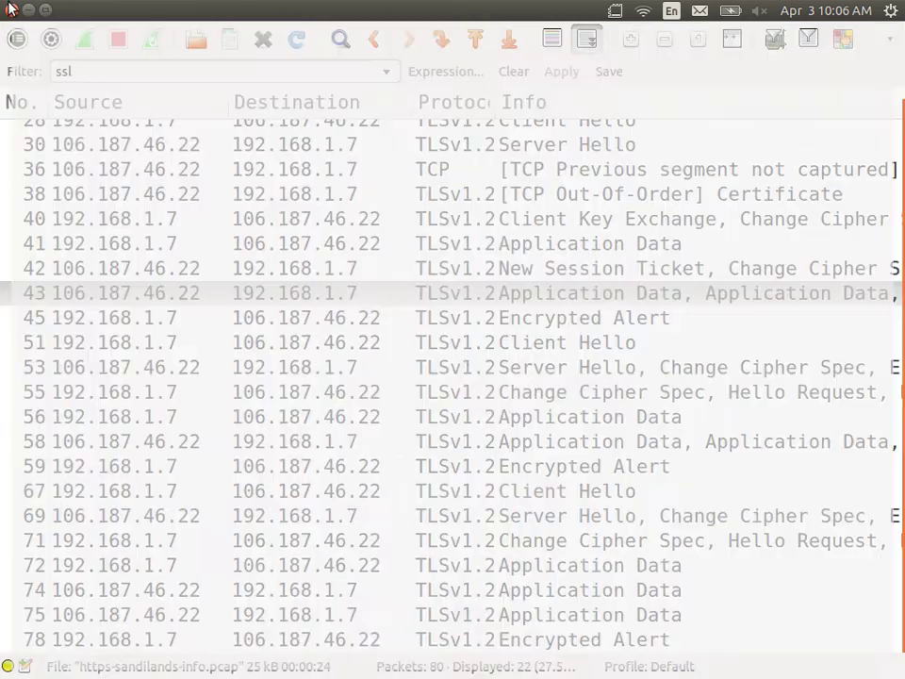
Go through the filtered TLS packets from the Client Hello in packet 51 down to the Application Data in packet 75
click(477, 344)
key(Down)
key(Down)
key(Down)
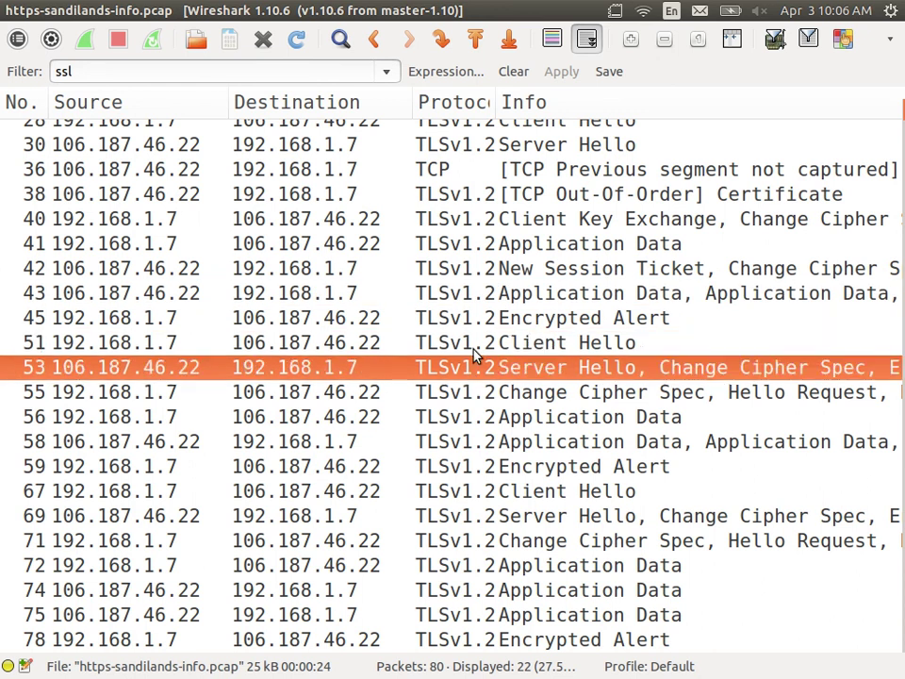
key(Down)
key(Down)
key(Down)
key(Down)
key(Down)
key(Down)
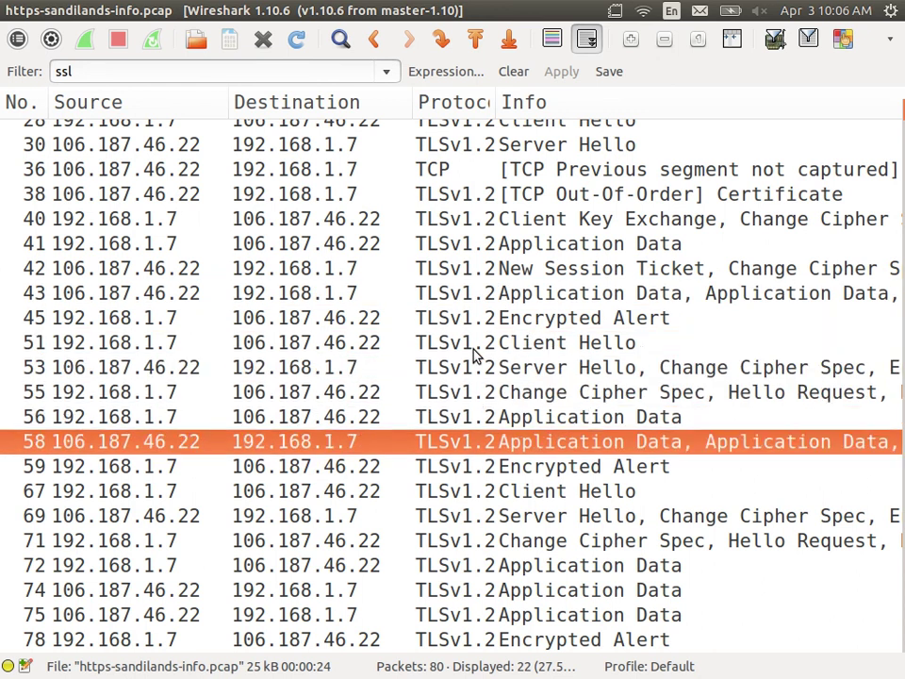
key(Down)
key(Down)
key(Down)
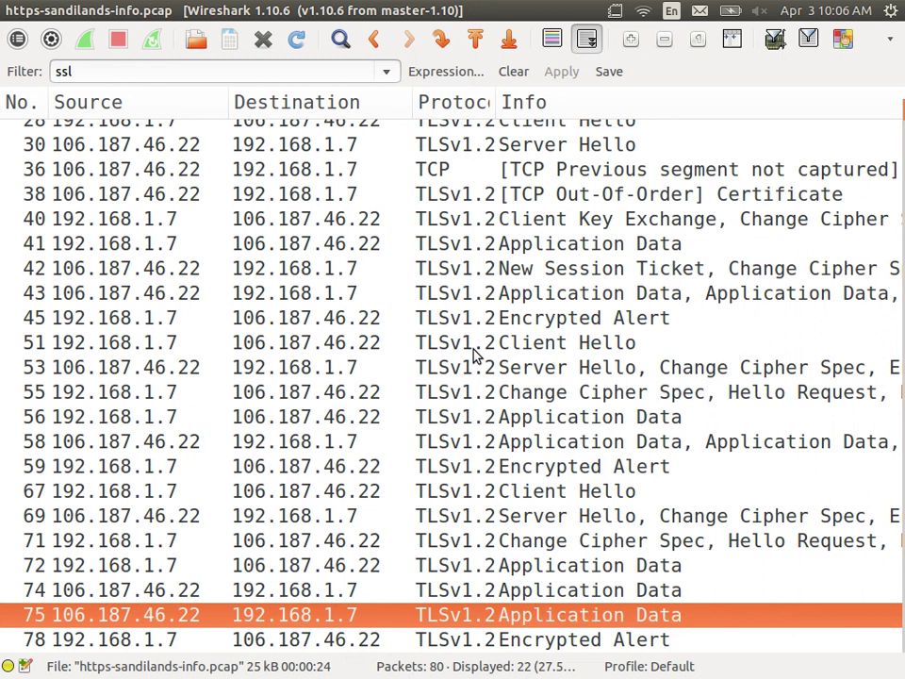
Go back up the filtered list past the Encrypted Alert in packet 59 to the Change Cipher Spec in packet 55
key(Up)
key(Up)
key(Up)
key(Up)
key(Up)
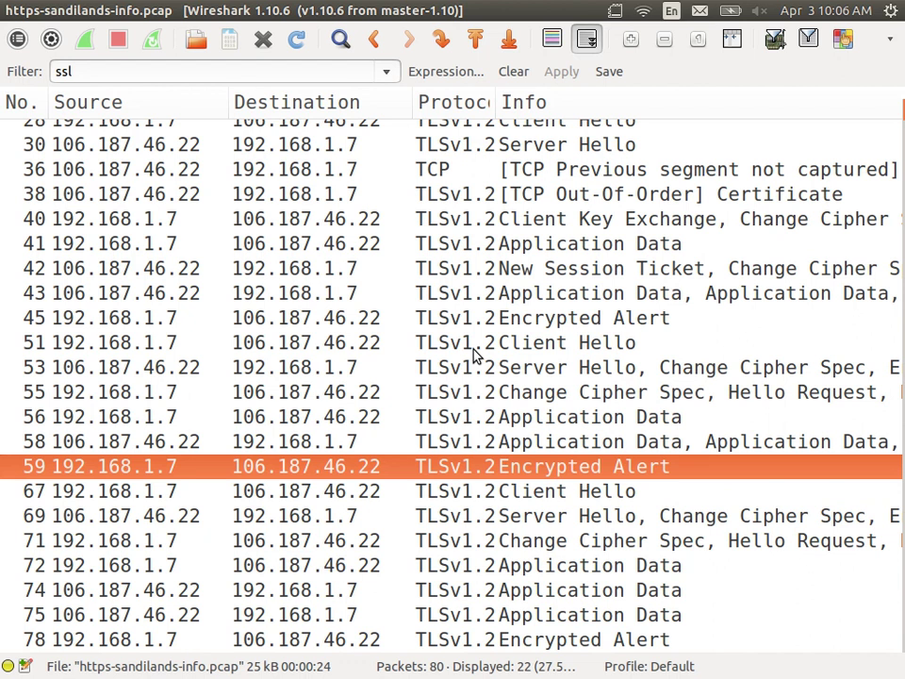
key(Up)
key(Up)
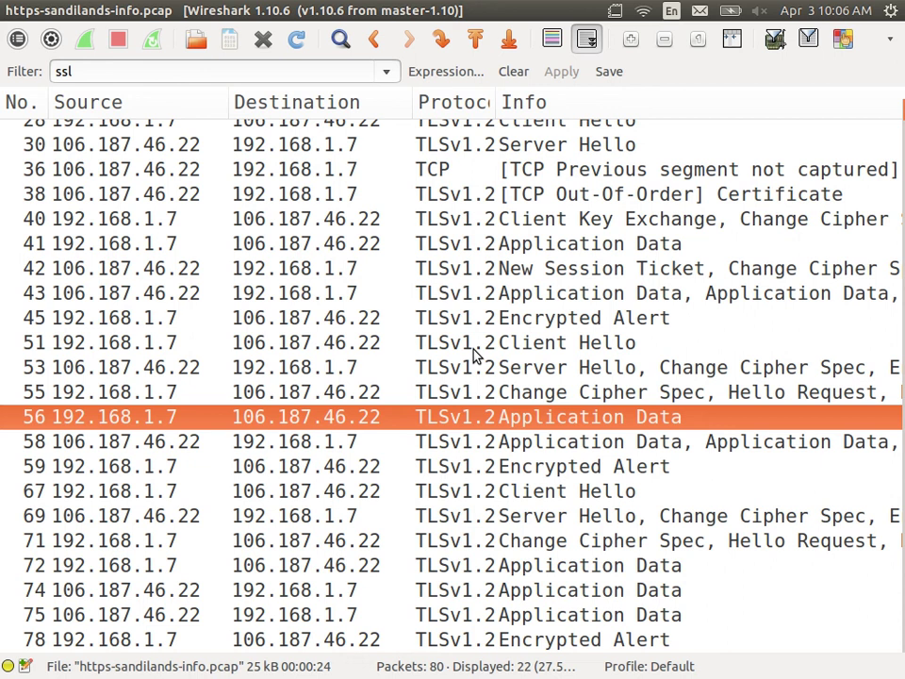
key(Up)
Move down through the second connection's remaining packets to the Client Hello in packet 67
key(Down)
key(Down)
key(Down)
key(Down)
key(Down)
key(Up)
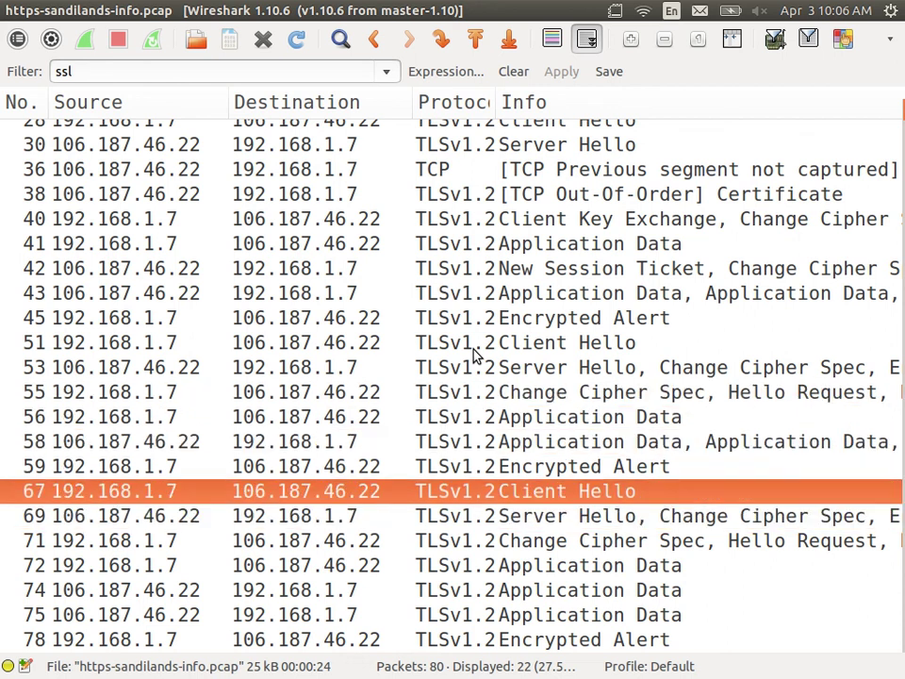
Go through the third TLS connection from the Client Hello in packet 67 to the Encrypted Alert in packet 78
key(Down)
key(Up)
key(Down)
key(Down)
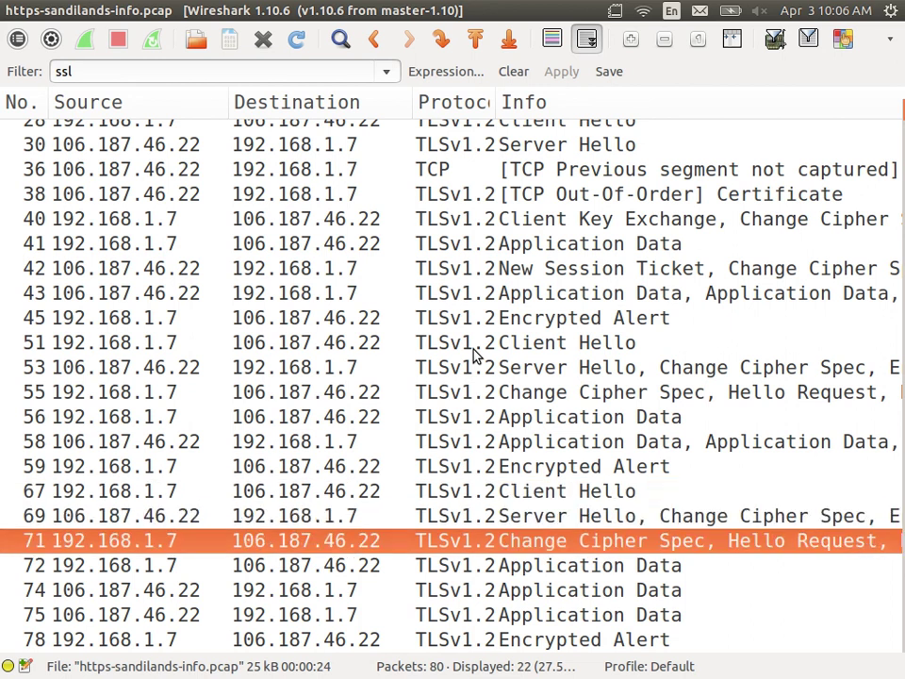
key(Down)
key(Down)
key(Down)
key(Down)
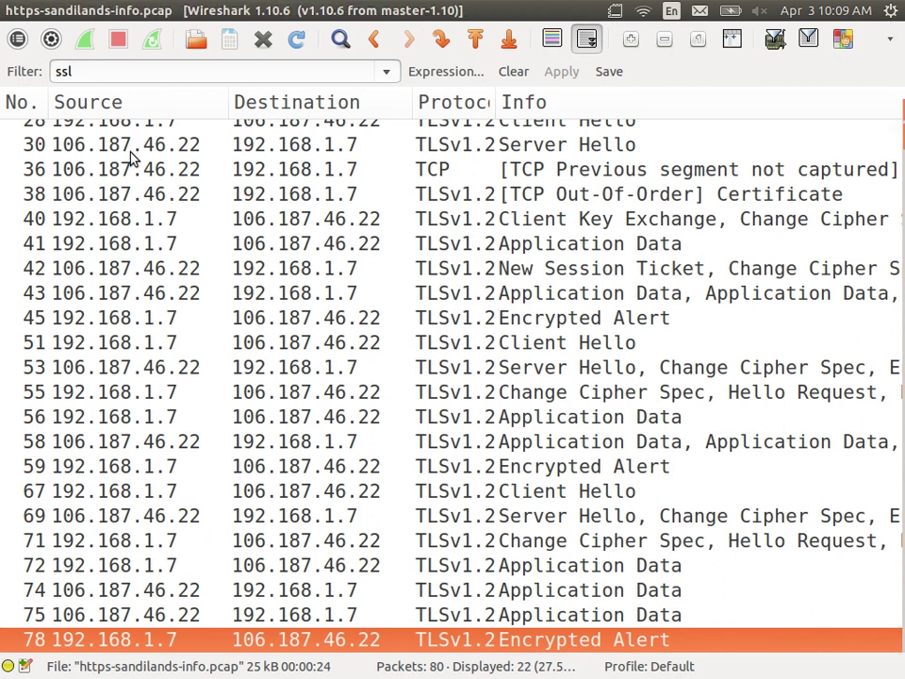
Switch to the Web Security lecture slides and advance from SSL Architecture to the Connections and Sessions slide
key(alt+Tab)
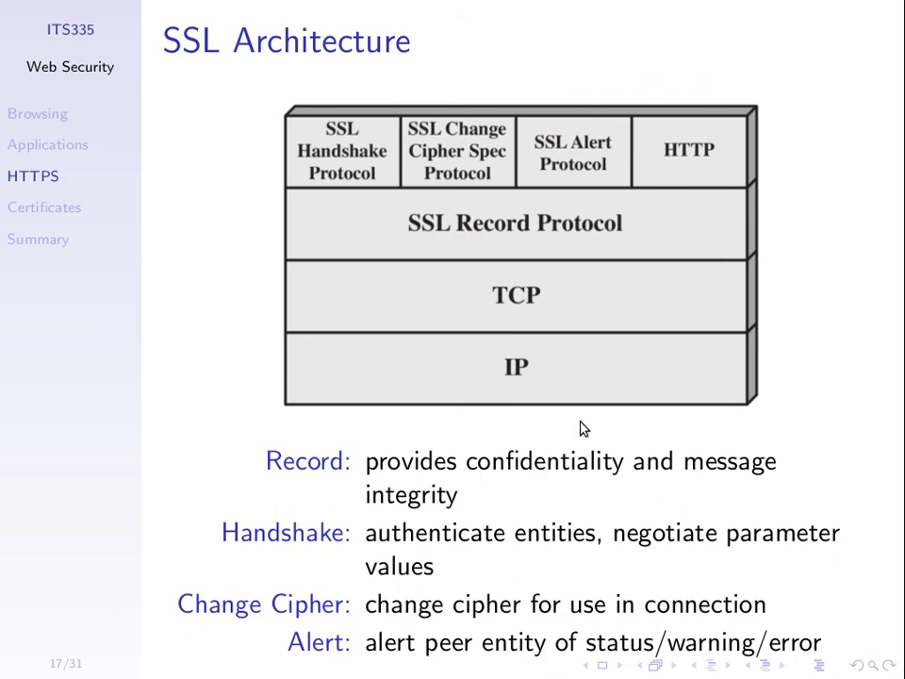
key(Page_Down)
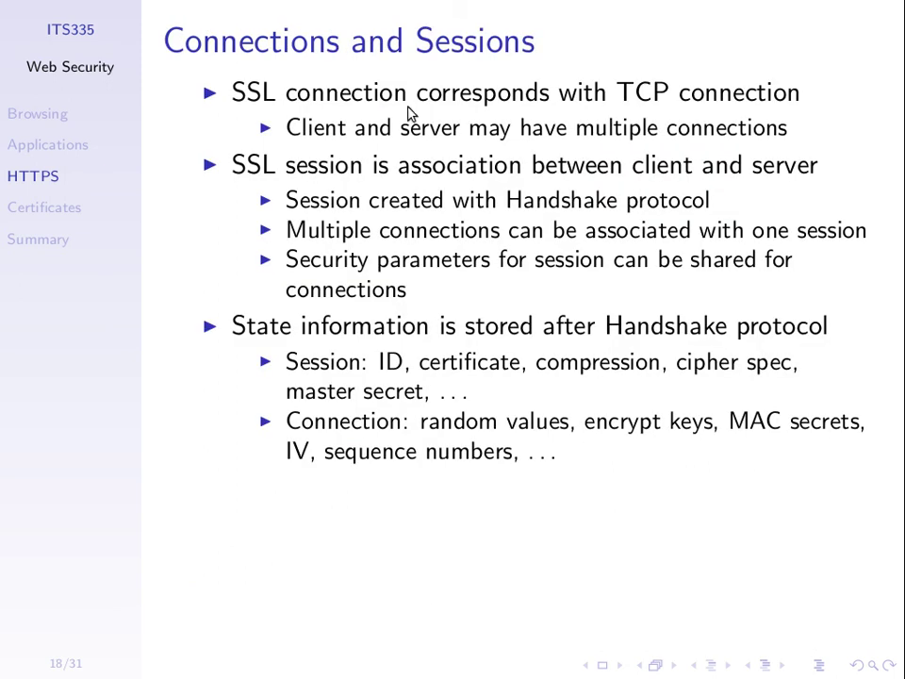